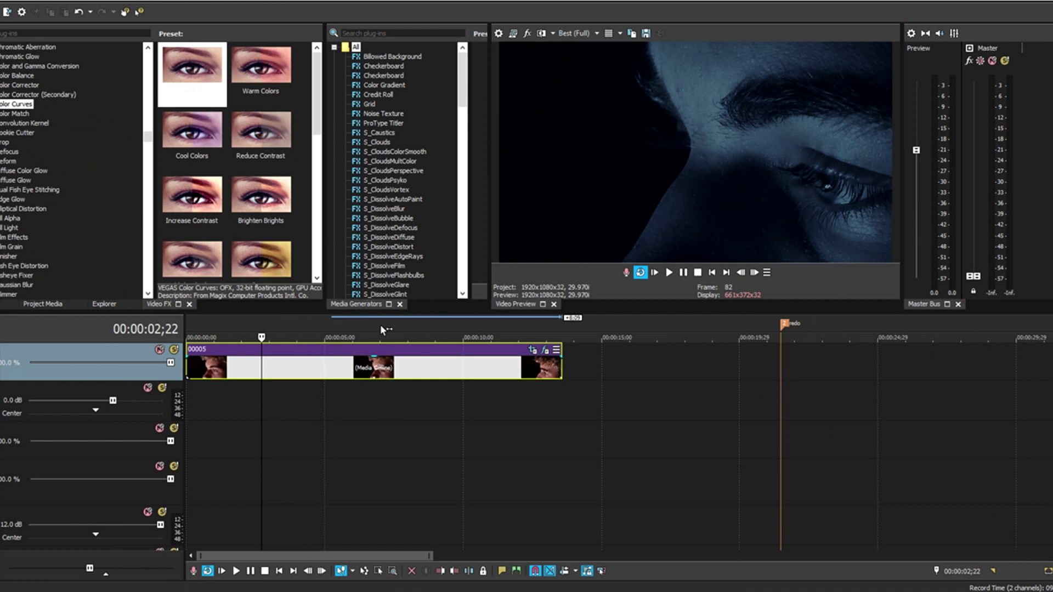
- Scrub the playhead through the eye clip, out to the 10-second mark and back near the start
left_click(293, 335)
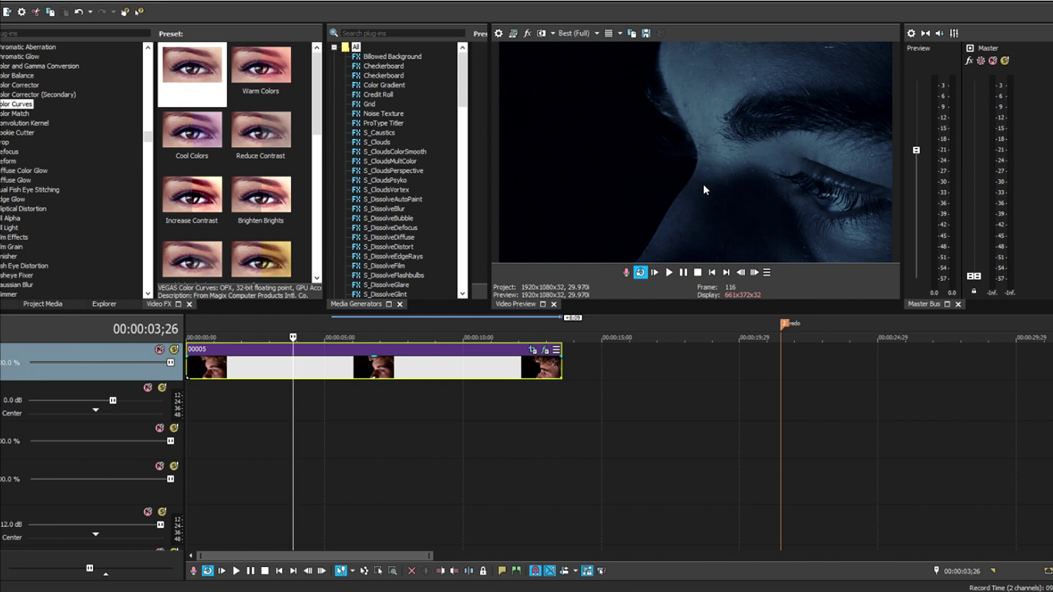
left_click(376, 322)
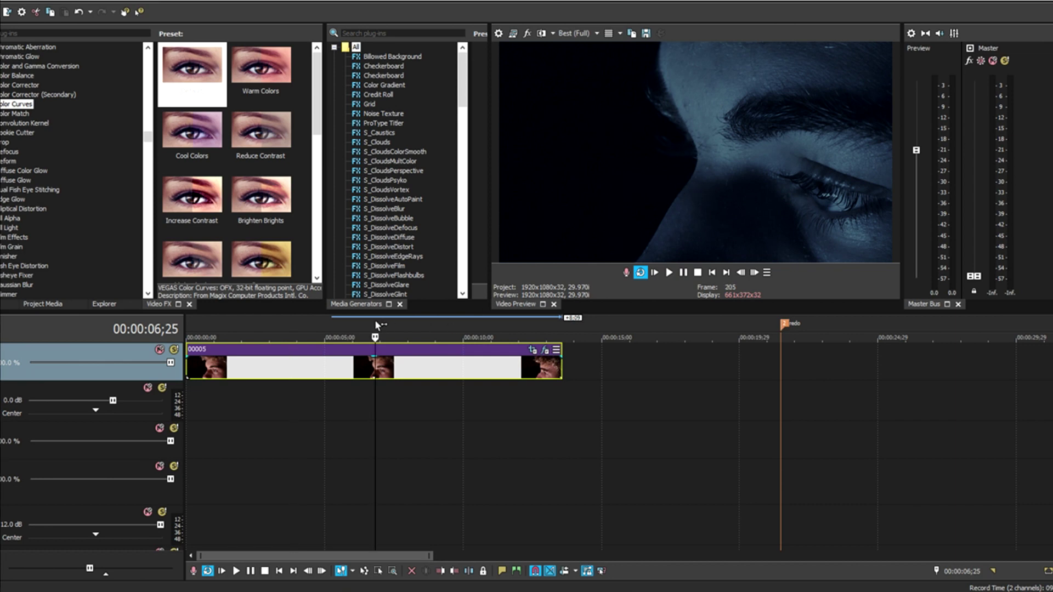
left_click(462, 323)
left_click(251, 332)
left_click(215, 332)
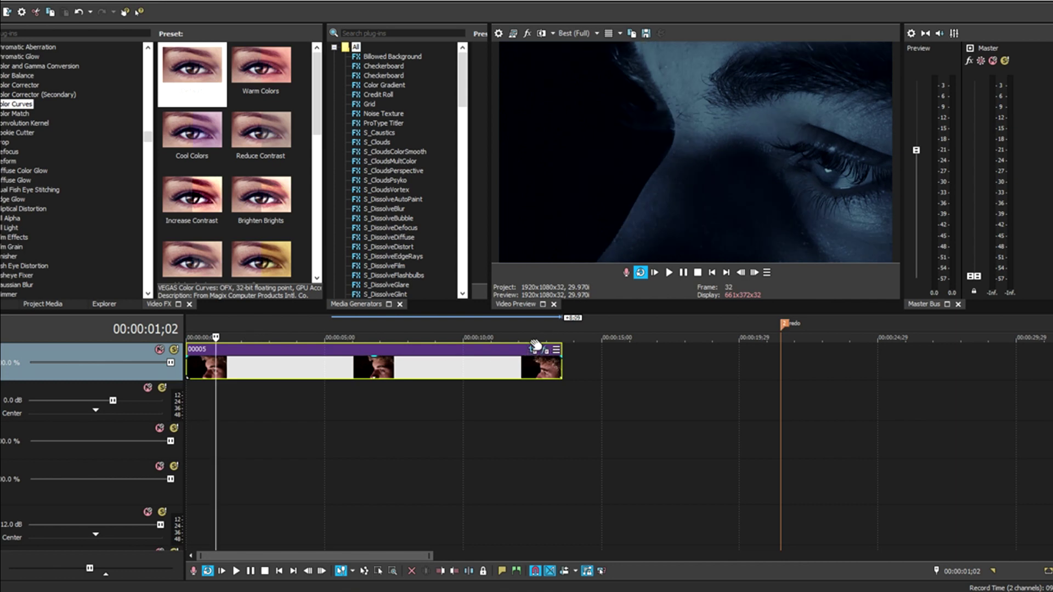
- Play back the graded clip, park at frame 24 and bring up the clip's Event FX list
left_click(670, 273)
left_click(683, 273)
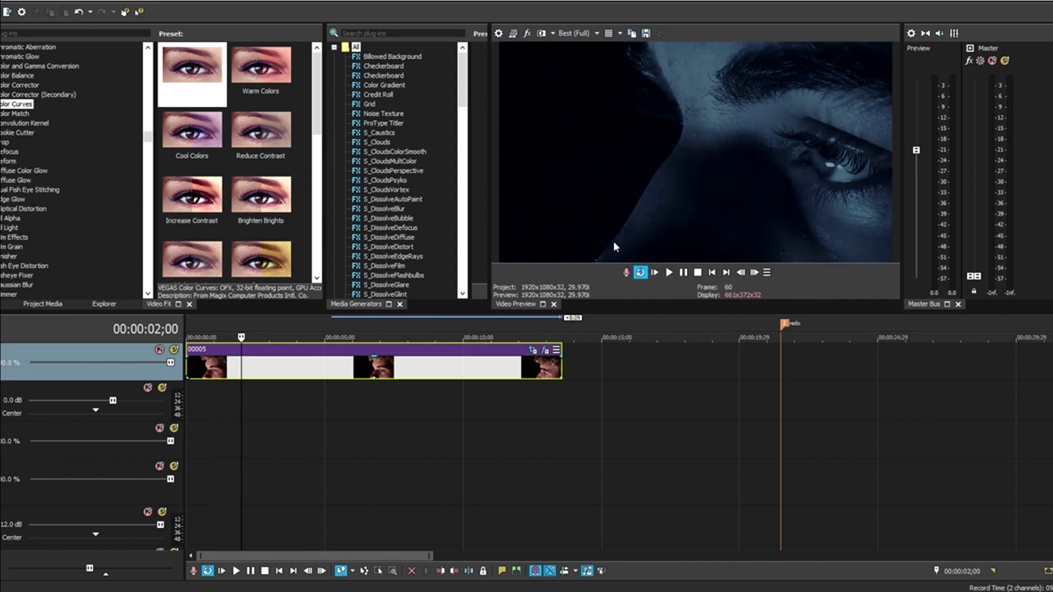
left_click(209, 333)
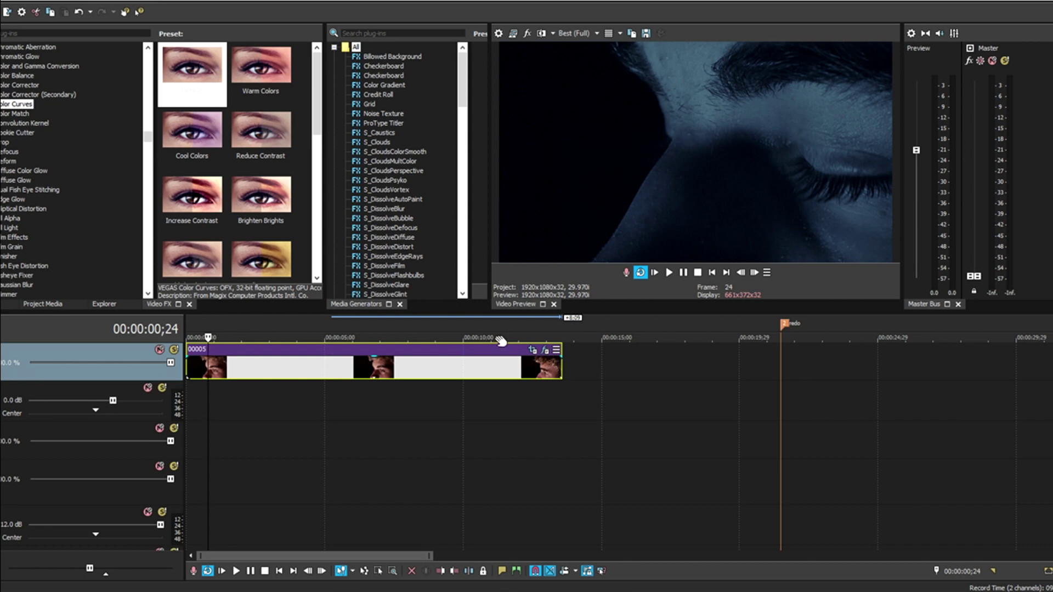
left_click(544, 351)
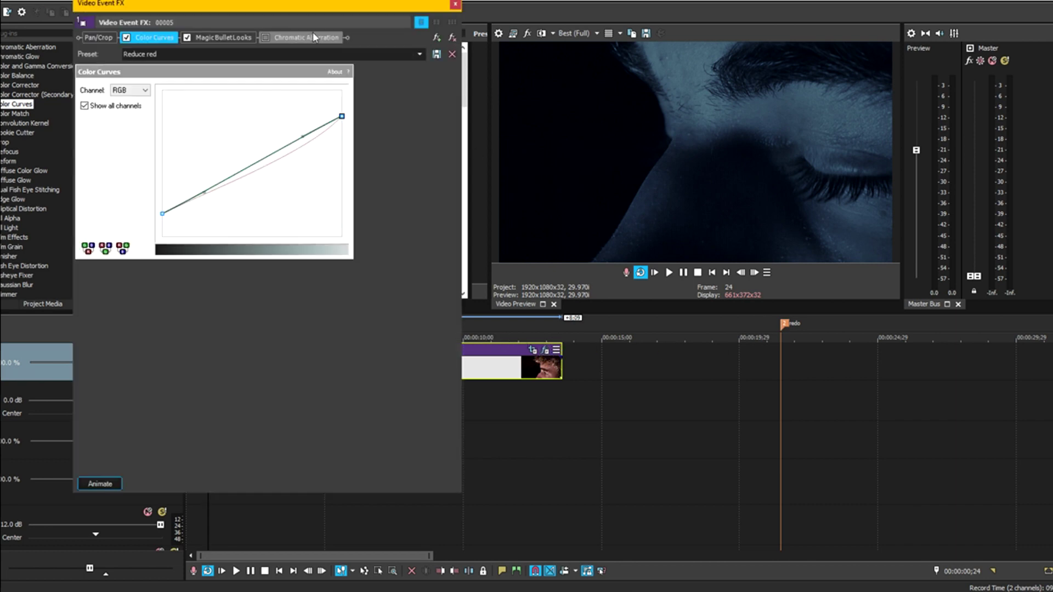
- Turn off Chromatic Aberration, then check the Magic Bullet Looks and Color Curves settings
left_click_drag(340, 12, 247, 25)
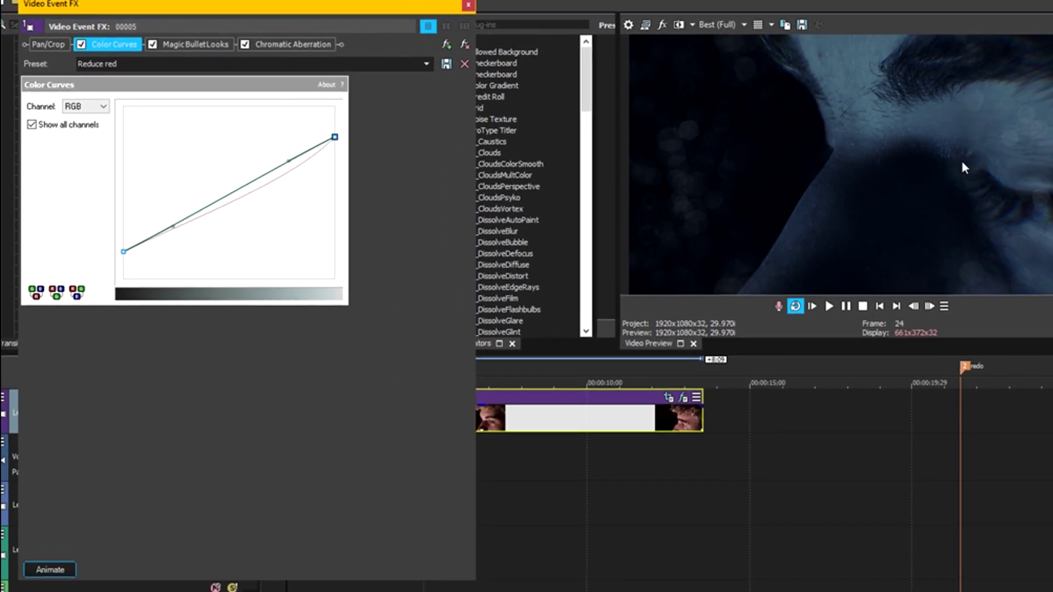
left_click(267, 43)
left_click(217, 43)
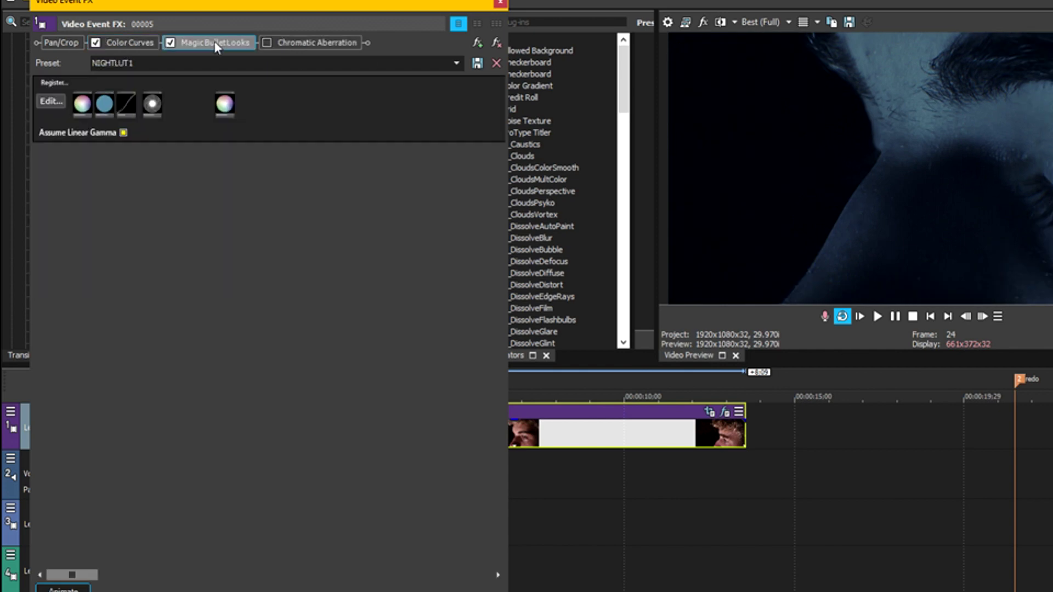
left_click(137, 42)
left_click(217, 42)
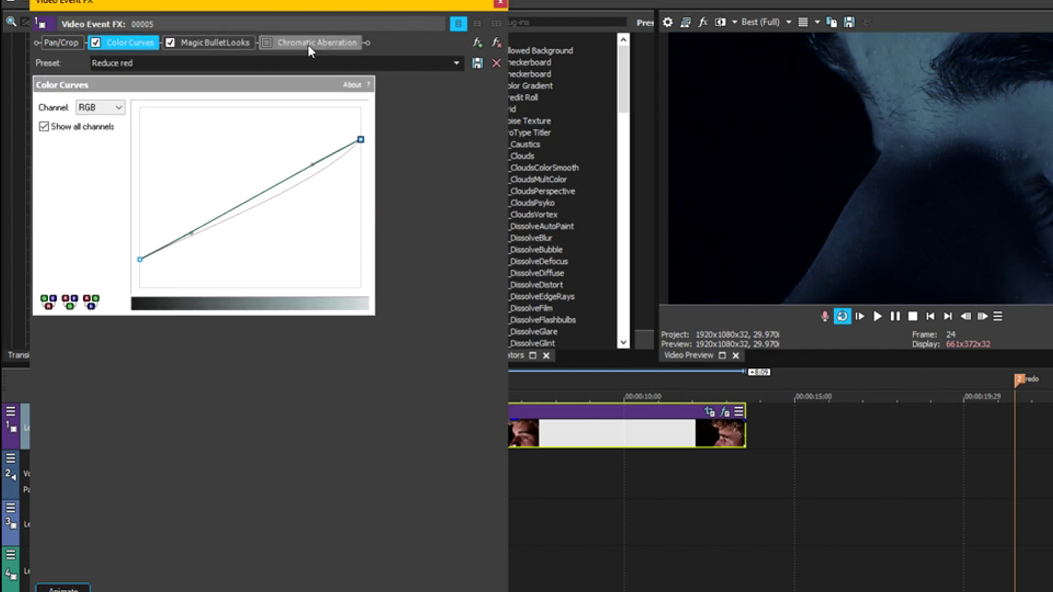
- Arrange the Video Event FX window beside the Color Curves presets panel
left_click_drag(222, 5, 375, 9)
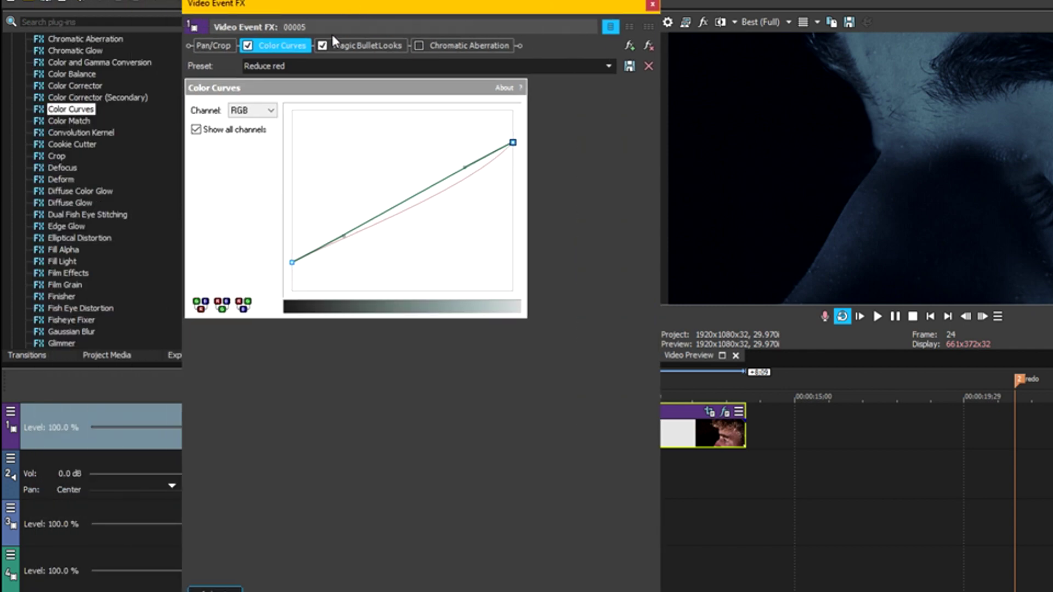
left_click(286, 69)
left_click_drag(439, 7, 697, 216)
left_click(361, 169)
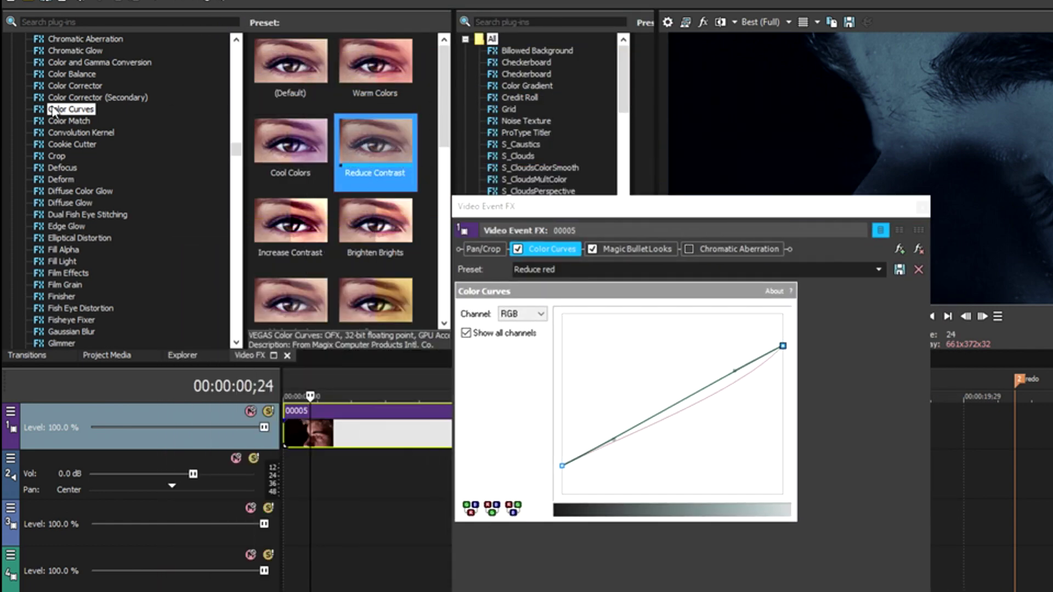
scroll(443, 154, "down", 1)
scroll(449, 144, "up", 1)
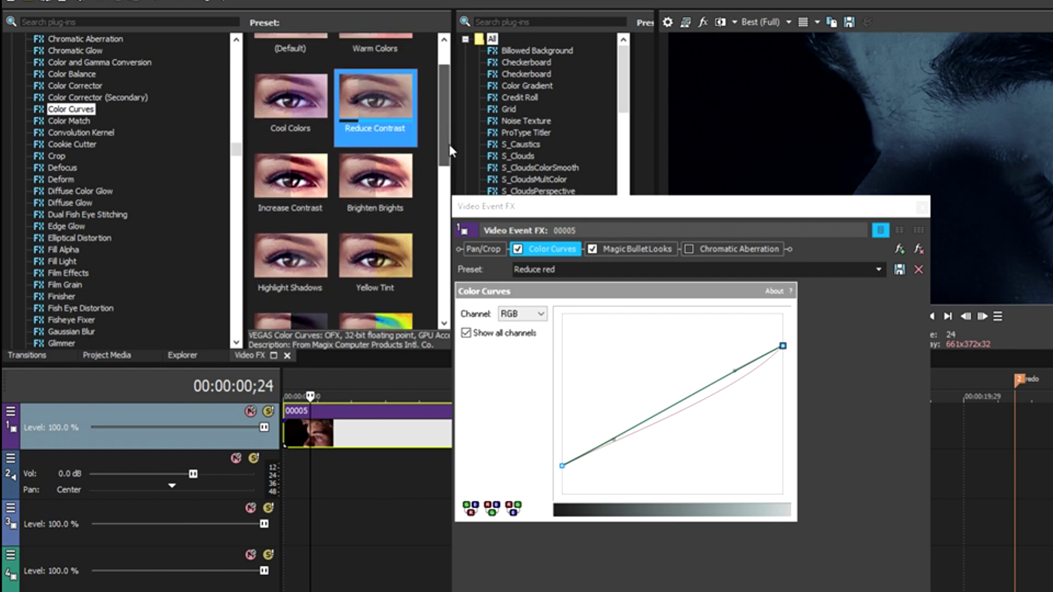
left_click(583, 301)
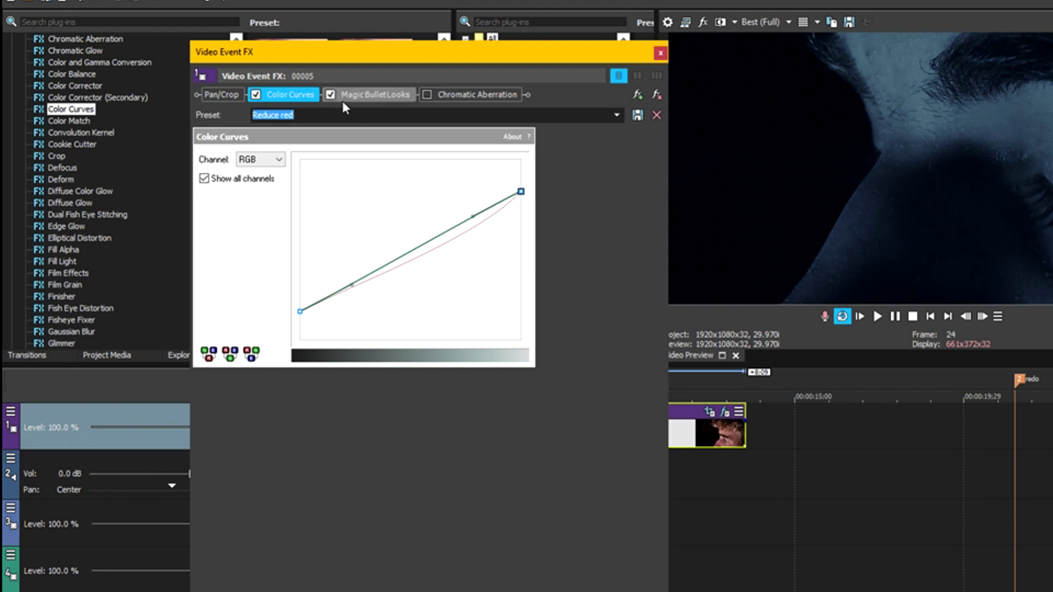
- Disable Magic Bullet Looks, comparing with Color Curves toggled off and back on
left_click(330, 94)
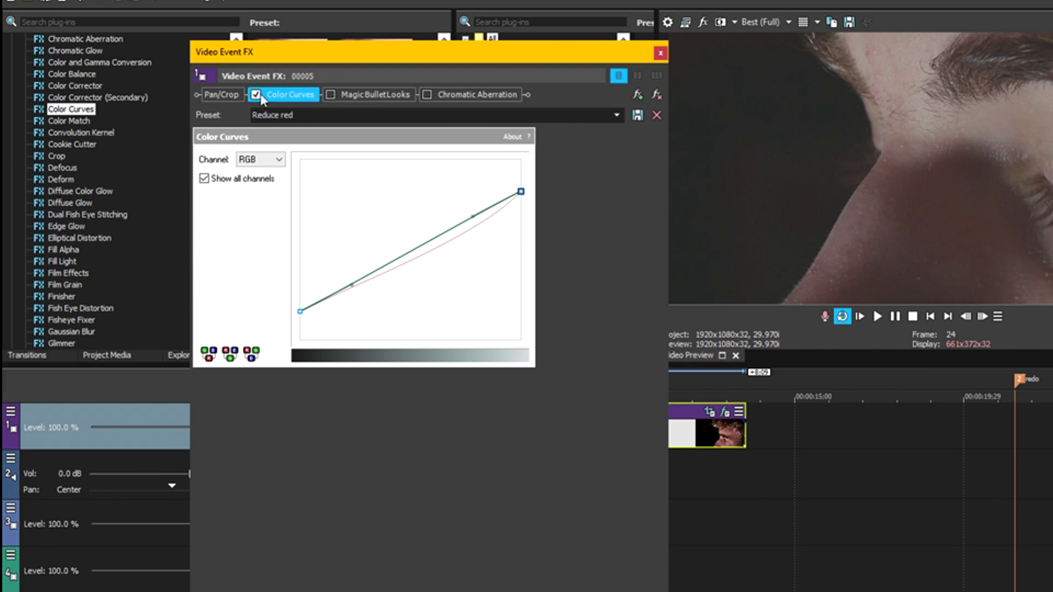
left_click(256, 94)
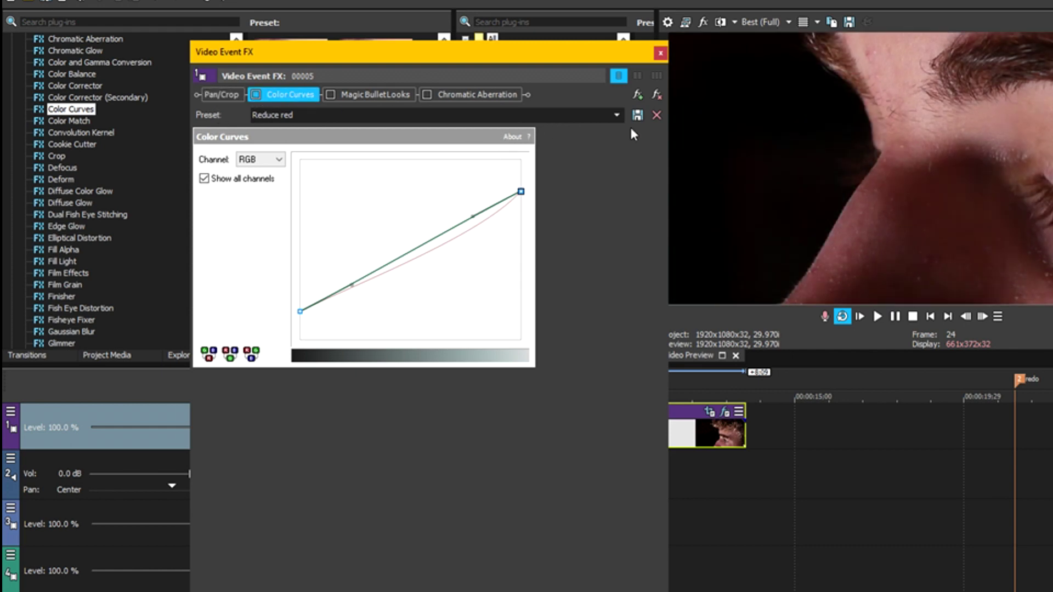
left_click_drag(526, 55, 354, 60)
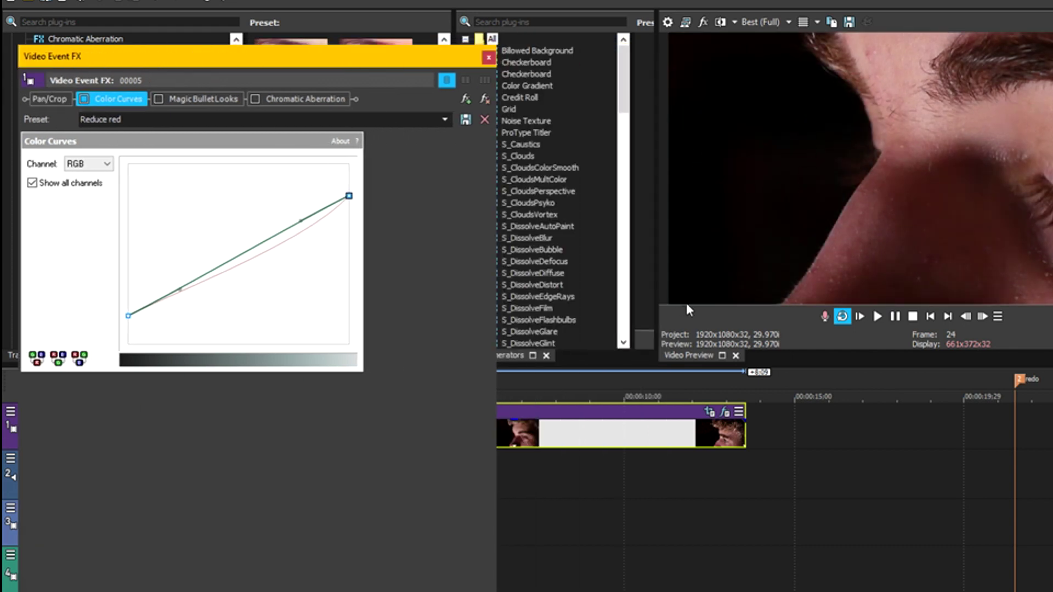
left_click(84, 99)
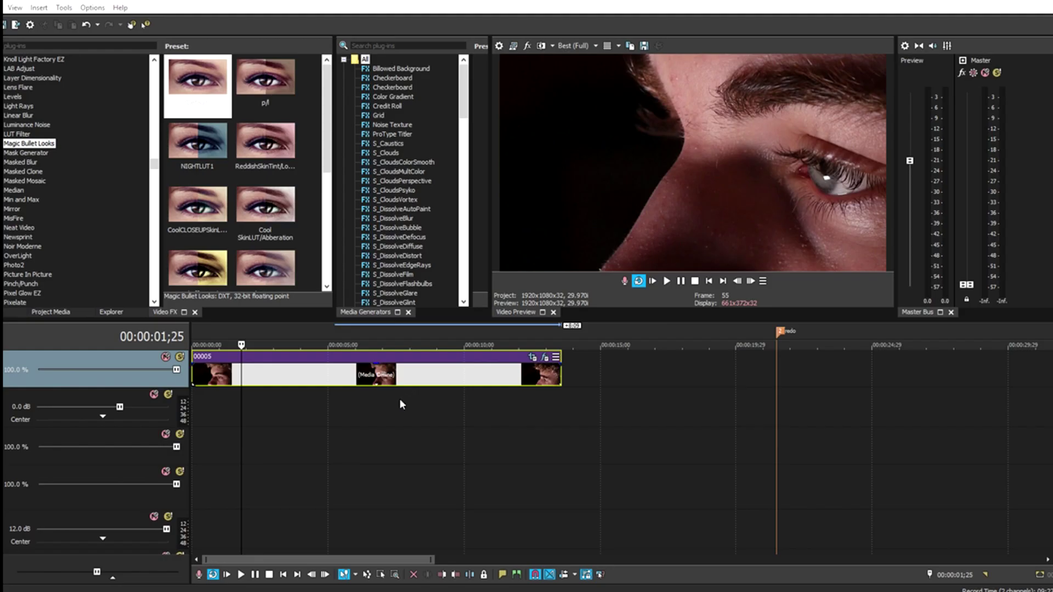
- Park at about three seconds and widen the Magic Bullet Looks presets panel
left_click(283, 371)
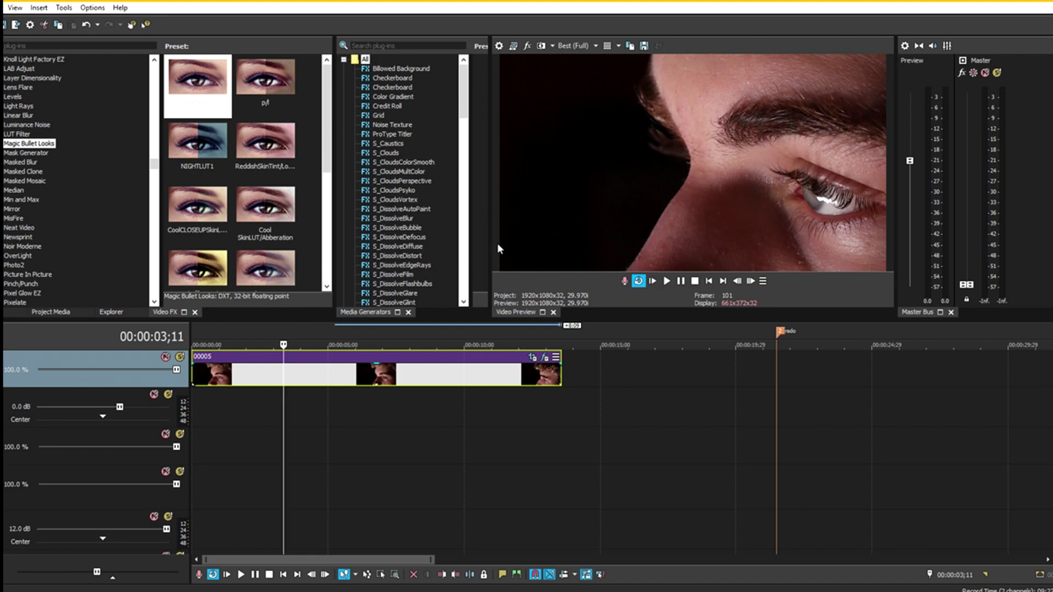
left_click(27, 144)
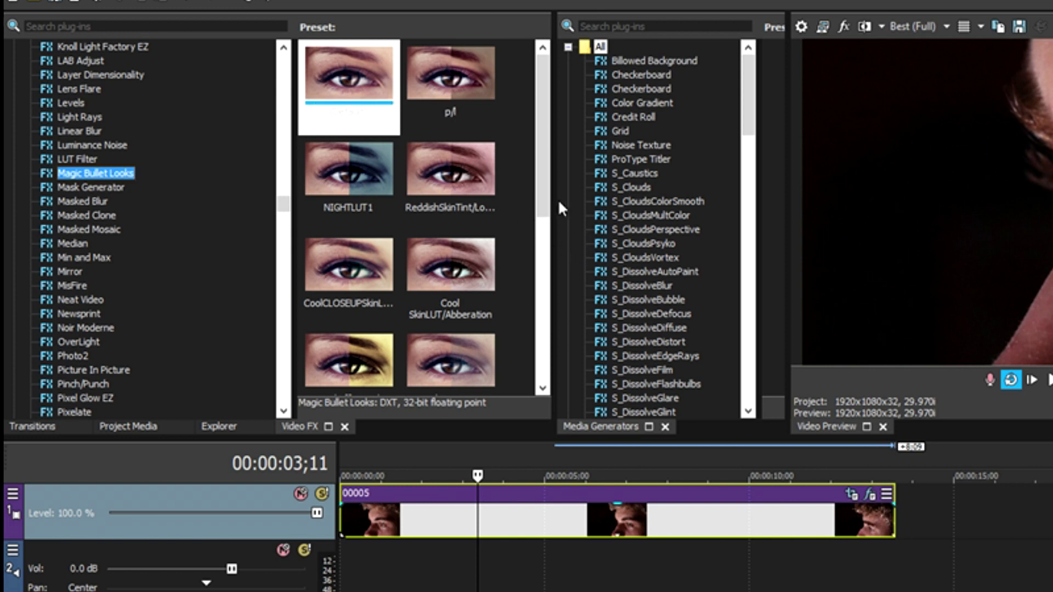
left_click_drag(554, 204, 571, 214)
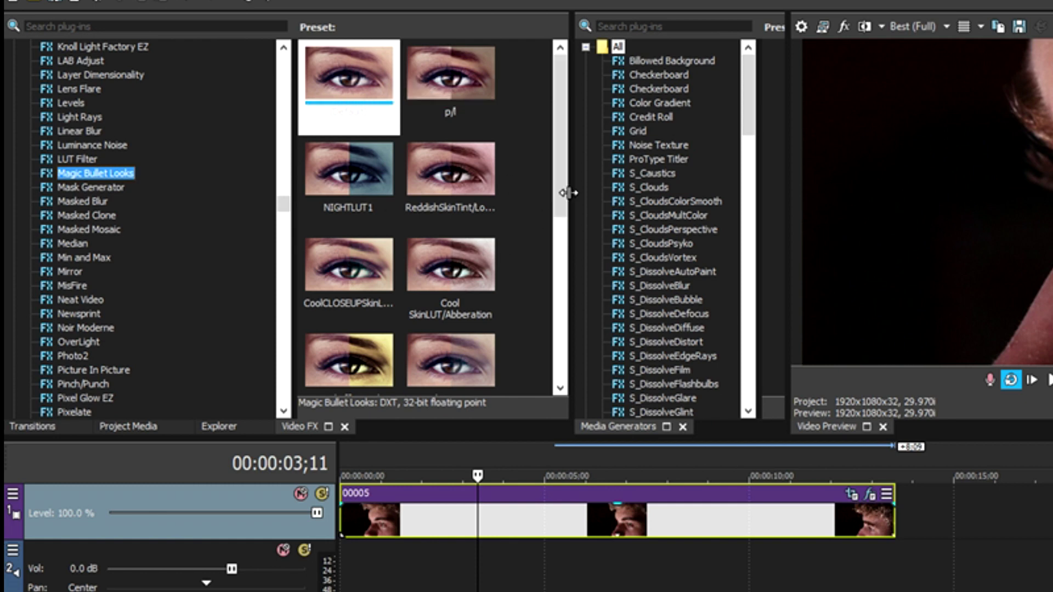
left_click_drag(570, 171, 581, 174)
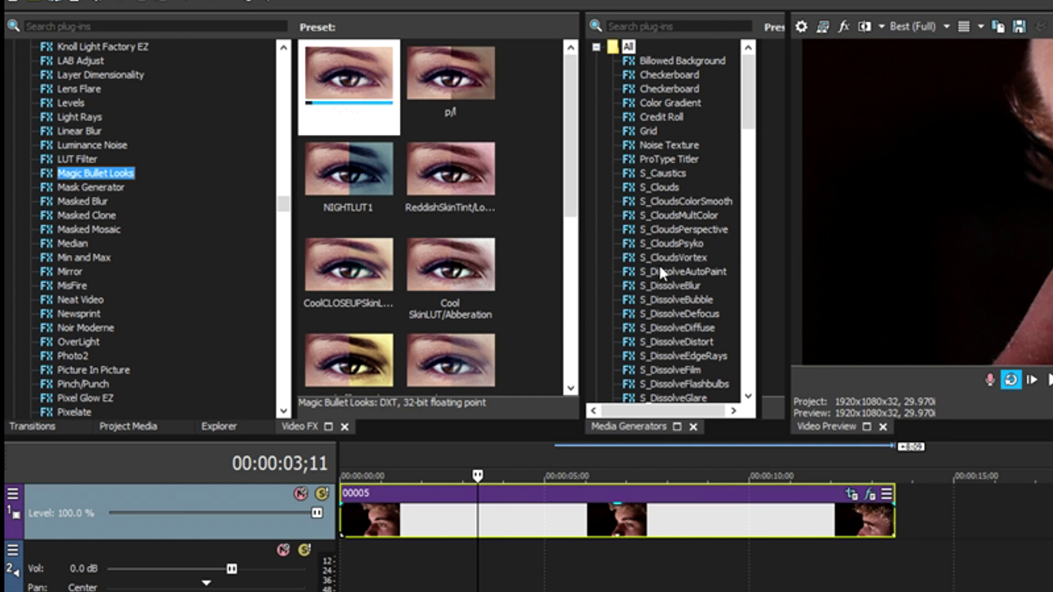
scroll(470, 261, "down", 1)
scroll(469, 261, "up", 1)
- Apply the (Default) Magic Bullet Looks preset to the eye clip
left_click(346, 158)
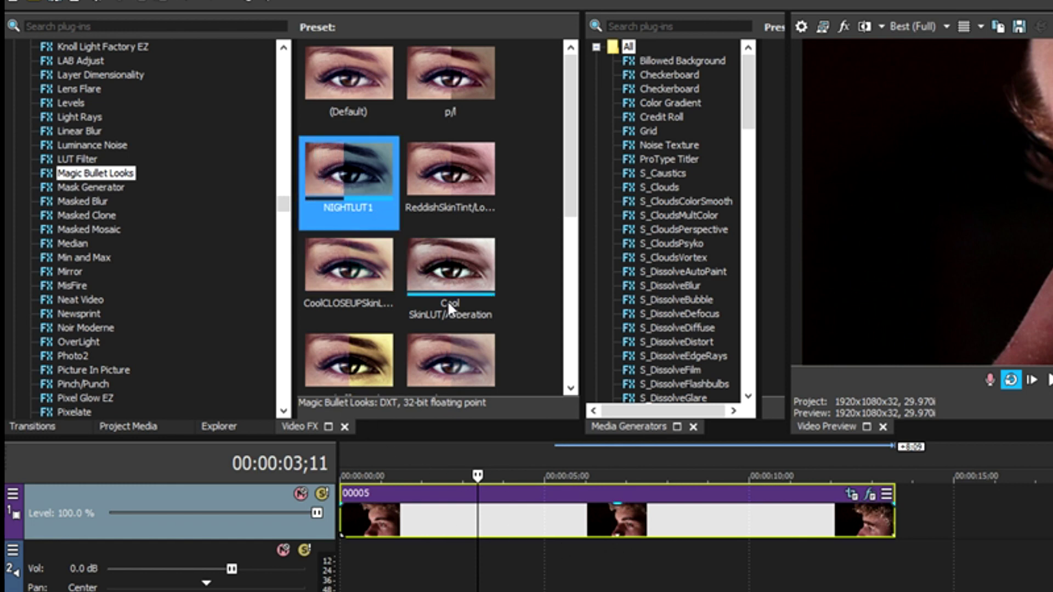
left_click_drag(370, 111, 437, 521)
left_click_drag(437, 21, 432, 140)
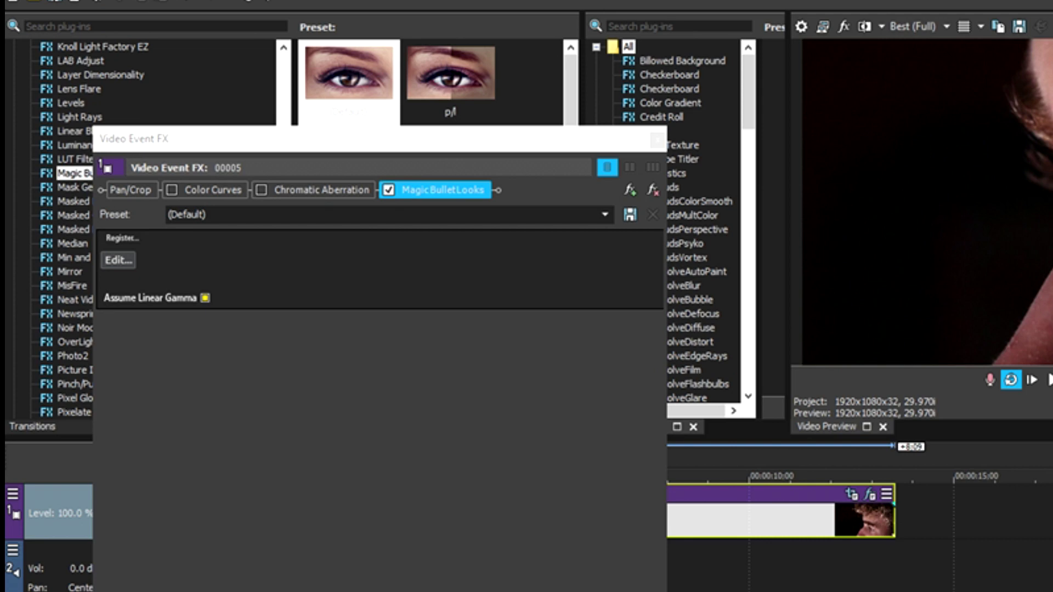
- Launch the Looks editor from the clip's Magic Bullet Looks event effect
left_click(497, 131)
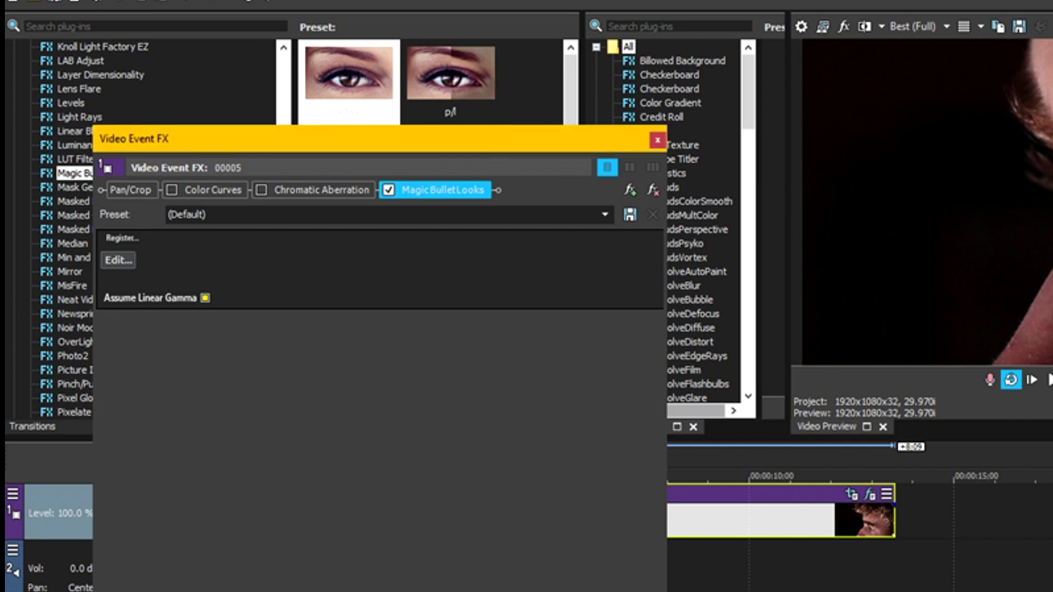
left_click(118, 260)
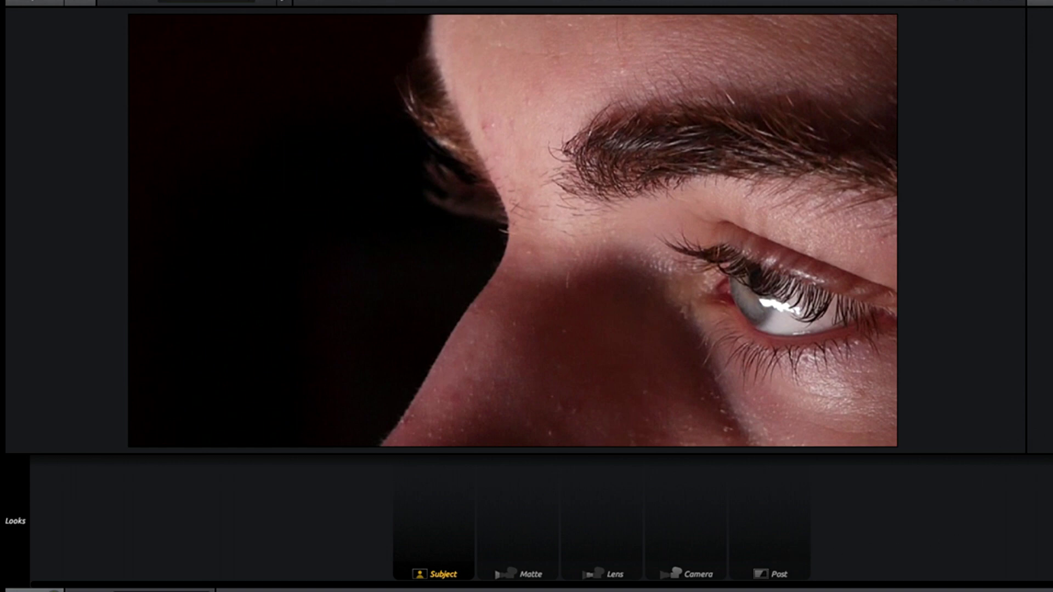
mouse_move(1042, 428)
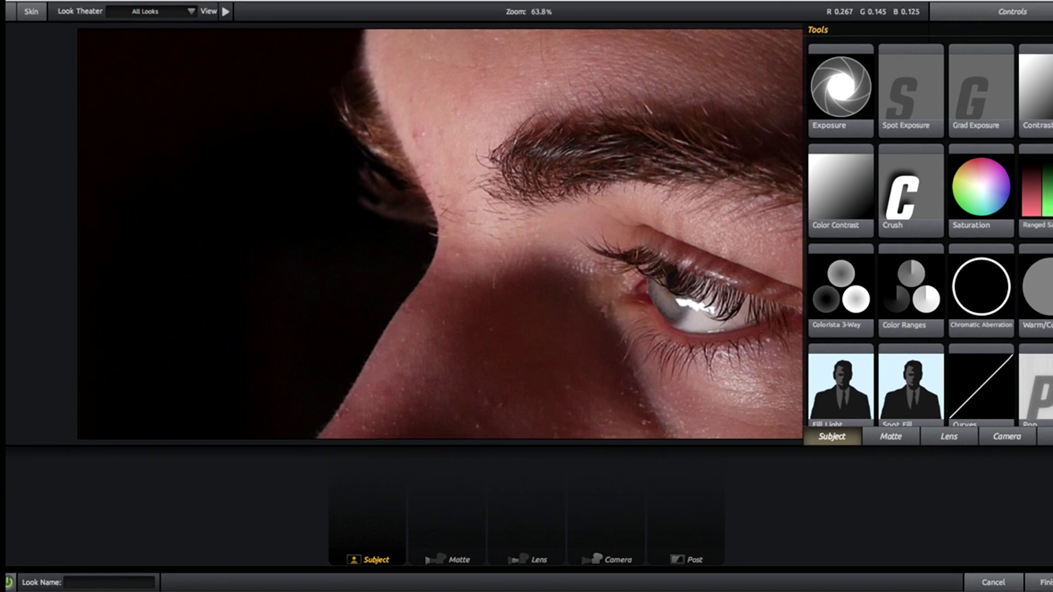
- Add Saturation, Warm/Cool and Curves tools to the Subject stage
left_click_drag(981, 189, 394, 524)
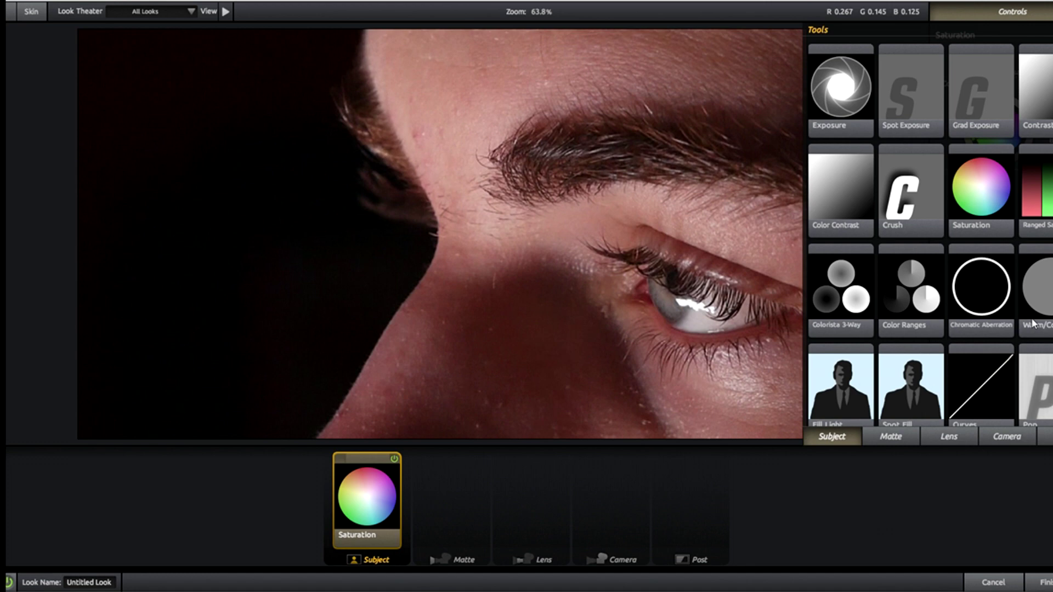
left_click_drag(1046, 295, 407, 521)
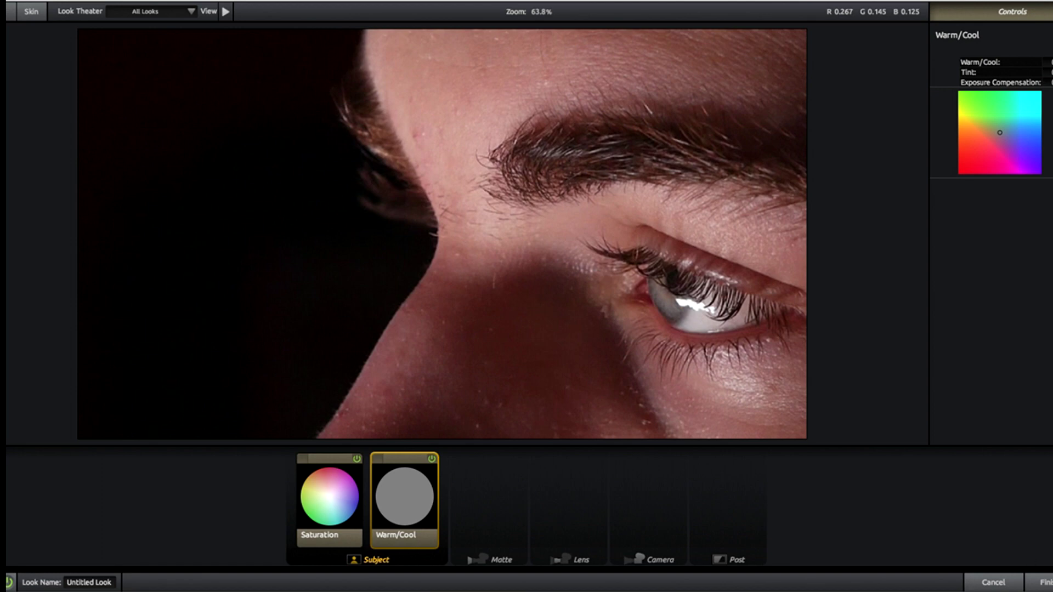
mouse_move(1048, 294)
left_click_drag(981, 387, 454, 496)
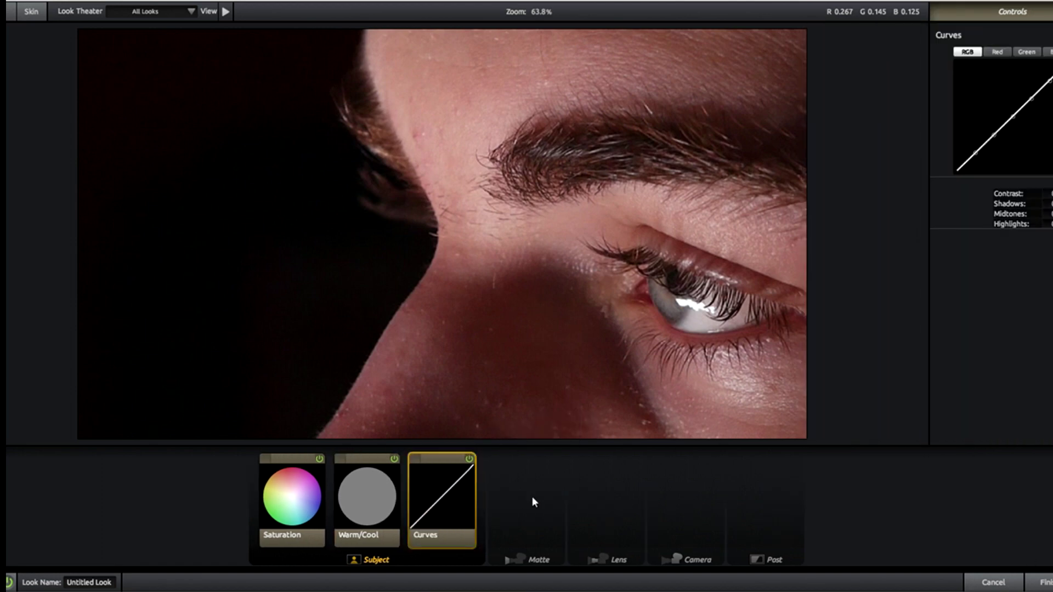
- Lower the Subject Saturation tool to 55
left_click(265, 518)
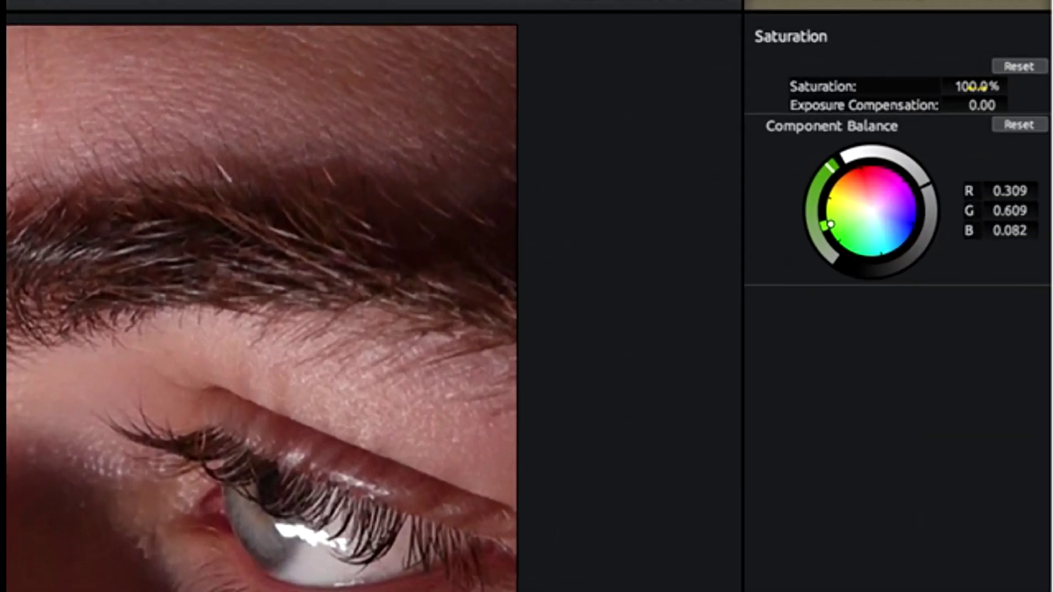
left_click(978, 87)
type("55")
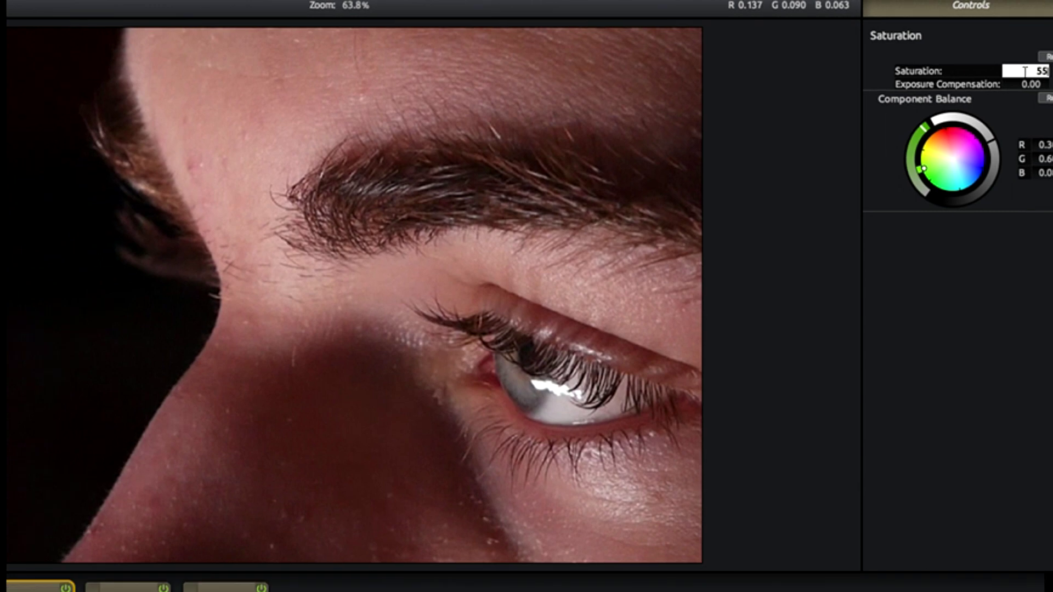
key("Return")
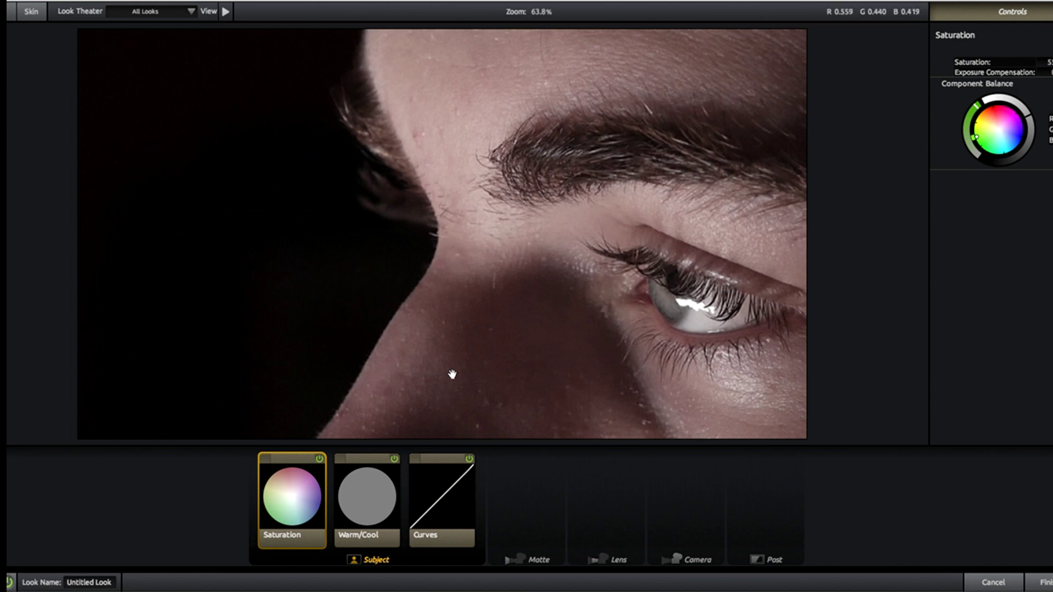
- Set the Warm/Cool tool to +0.840 warm/cool and +0.297 tint
left_click(348, 493)
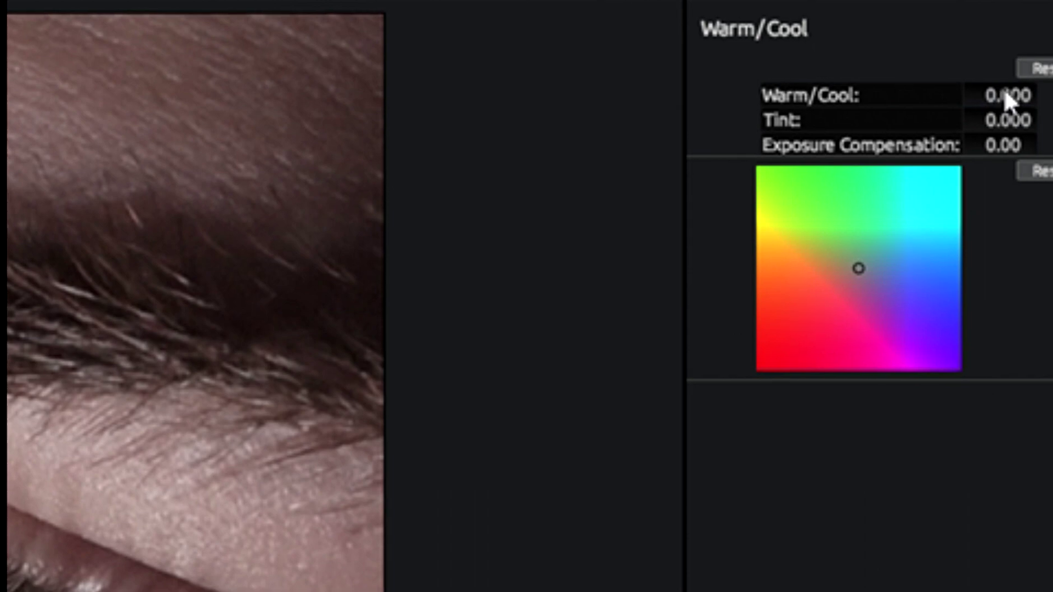
left_click(1028, 87)
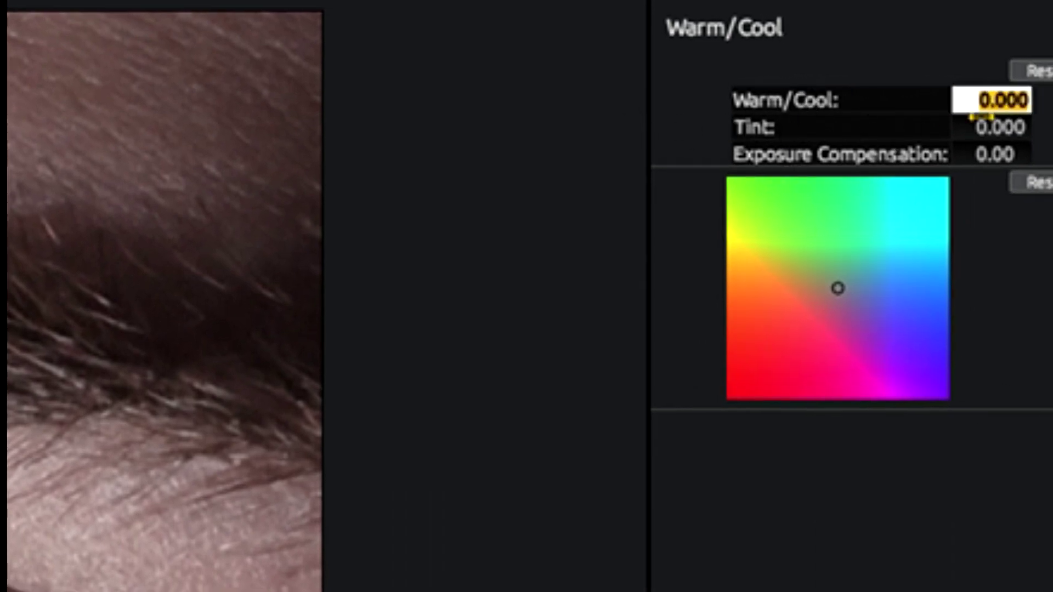
type(".840")
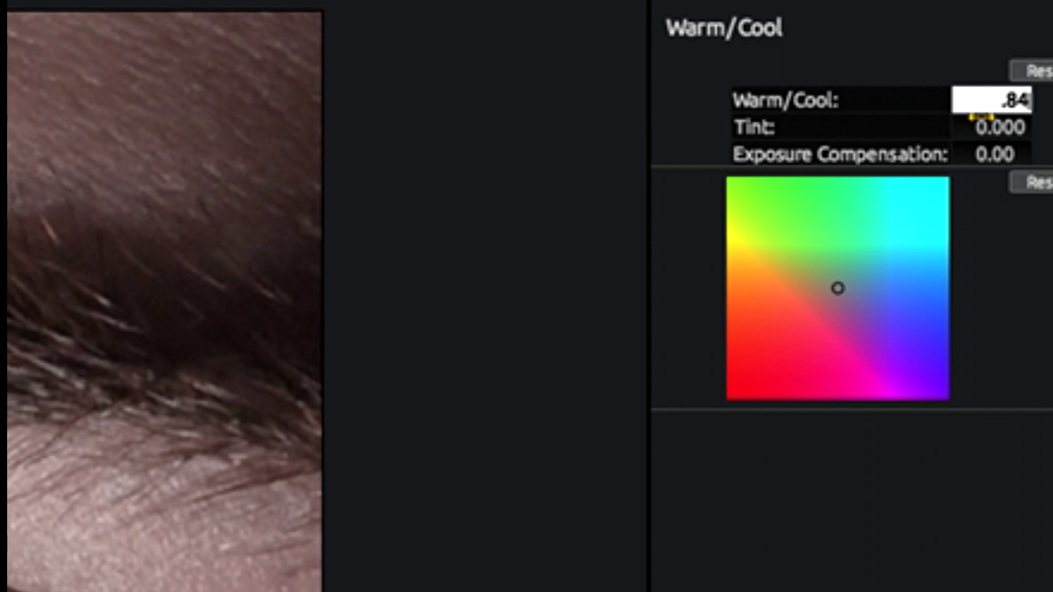
key("Return")
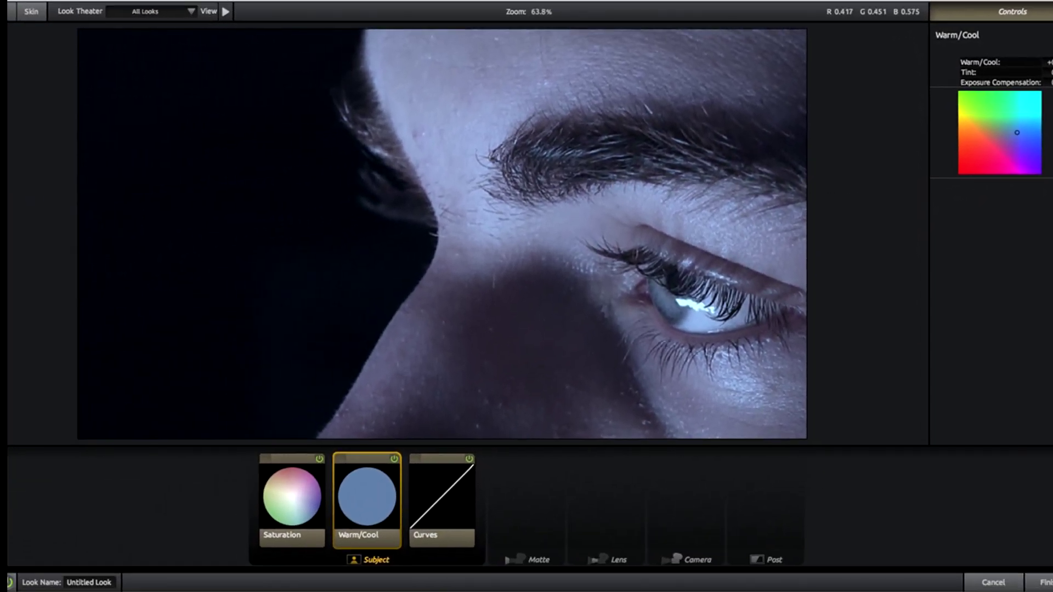
left_click(1048, 71)
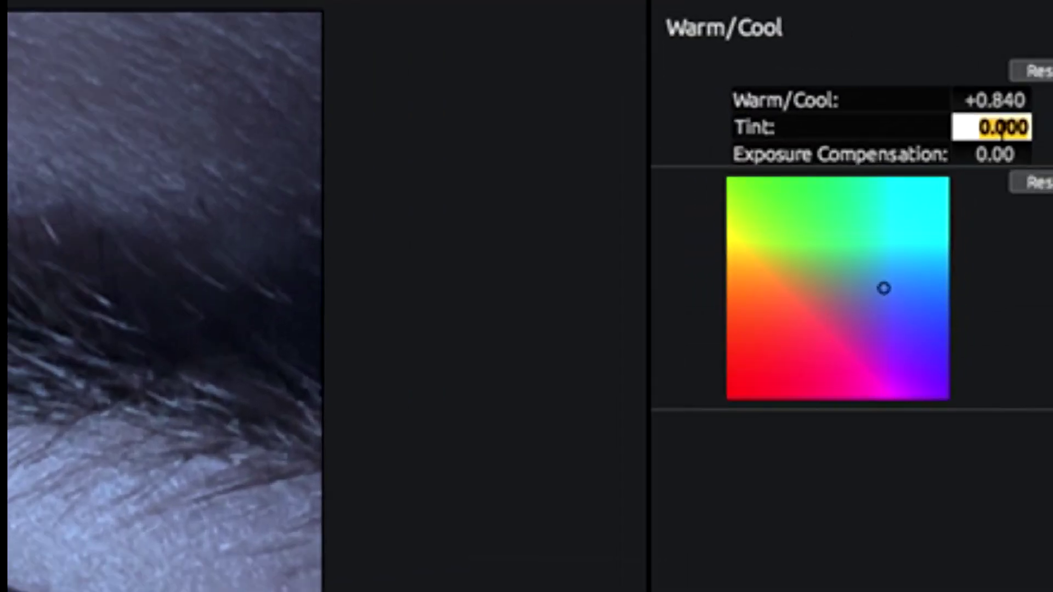
type(".297")
key("Return")
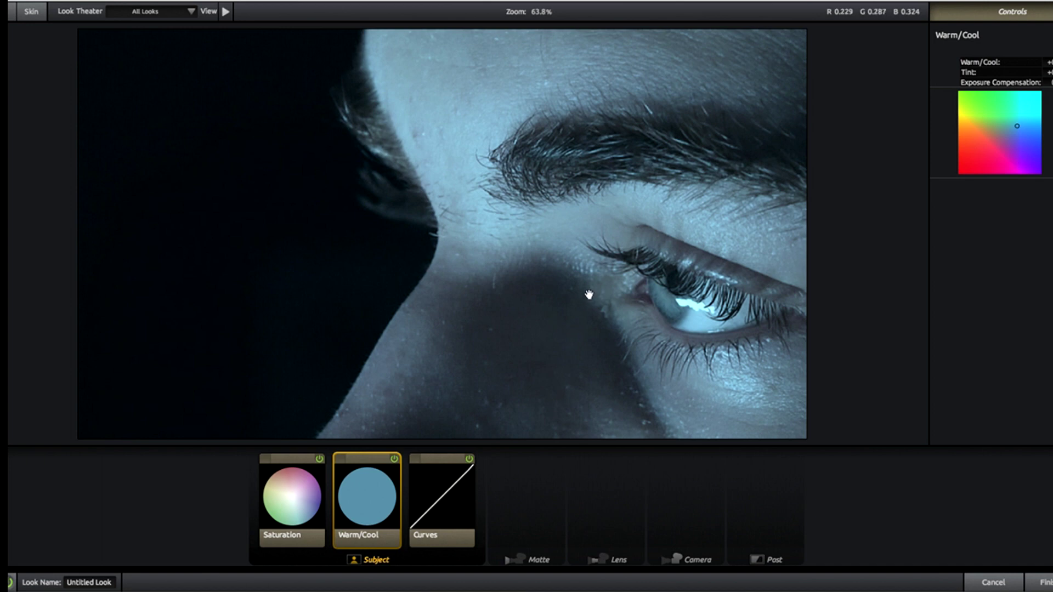
- Set the Curves tool to shadows -0.800, midtones -0.310 and highlights +1.170
left_click(441, 493)
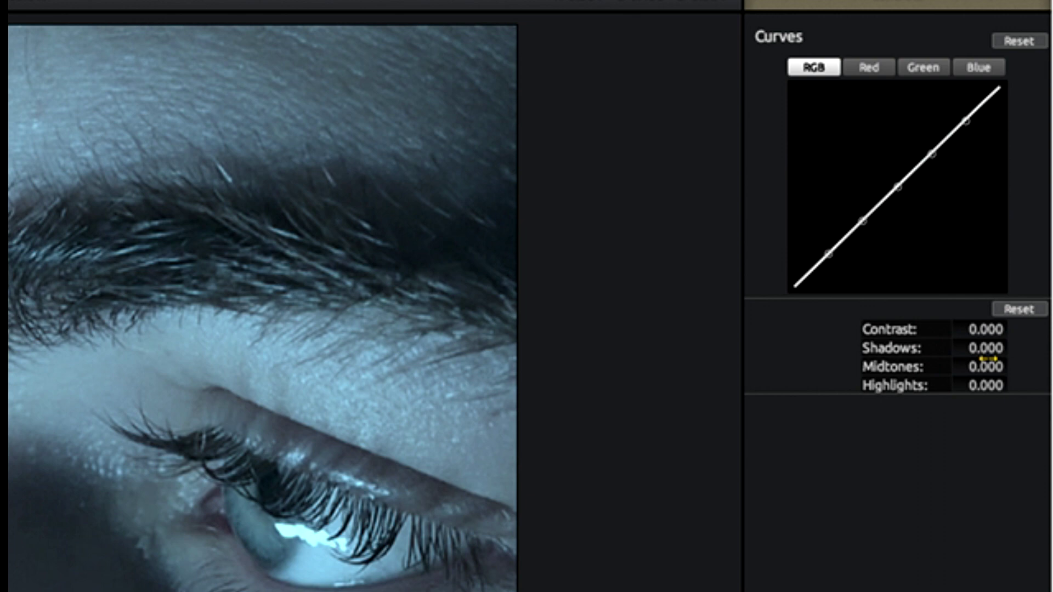
left_click(986, 348)
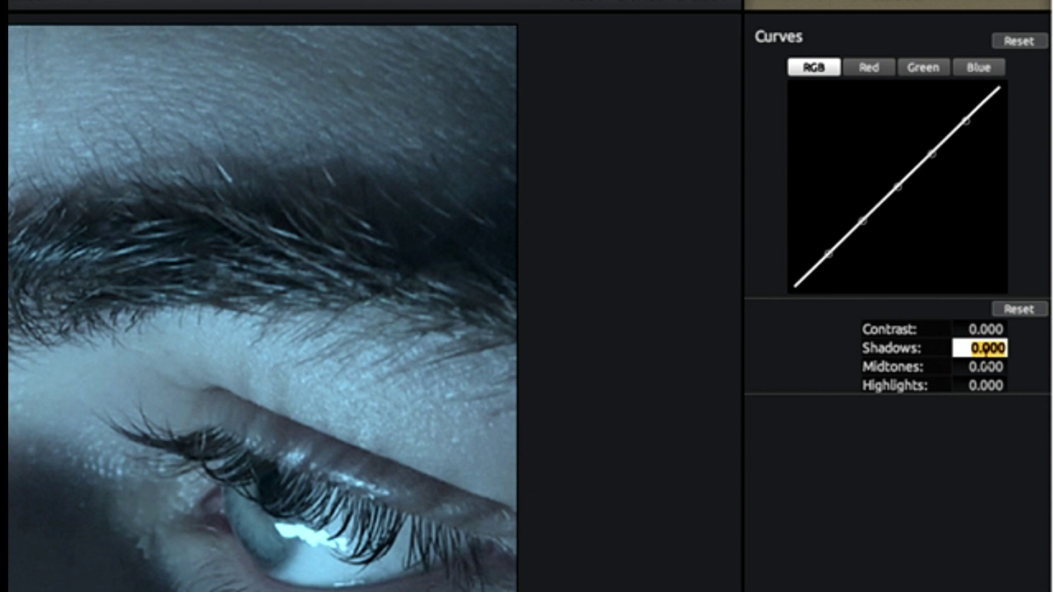
type("-.8")
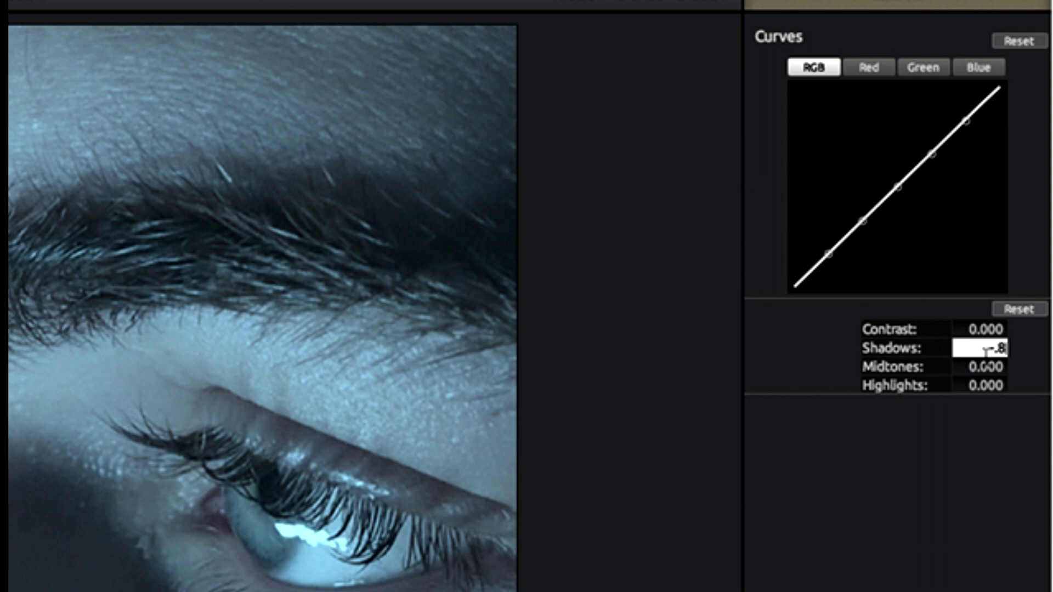
key("Return")
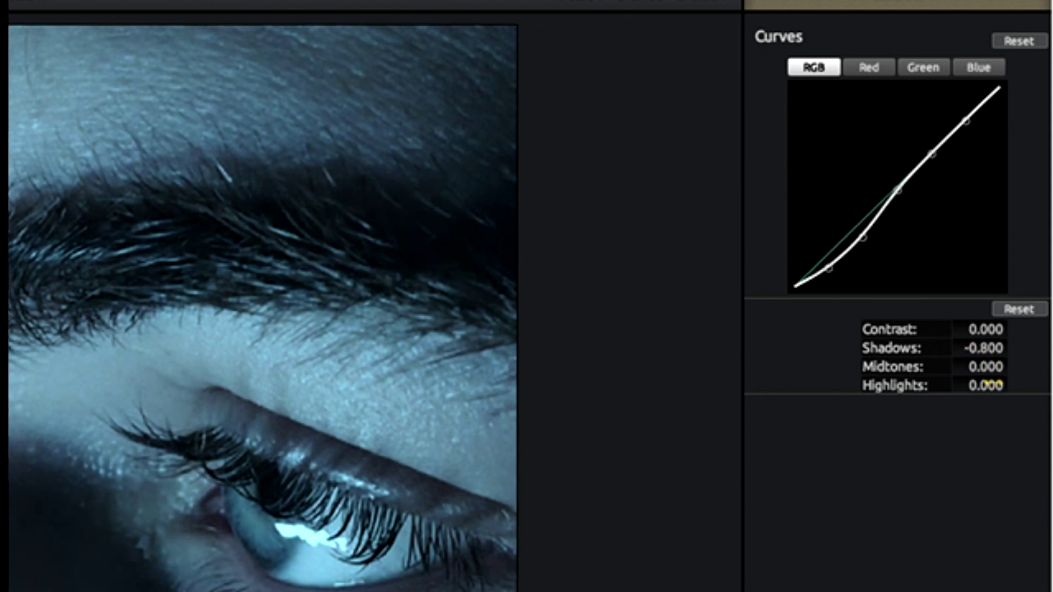
left_click(987, 366)
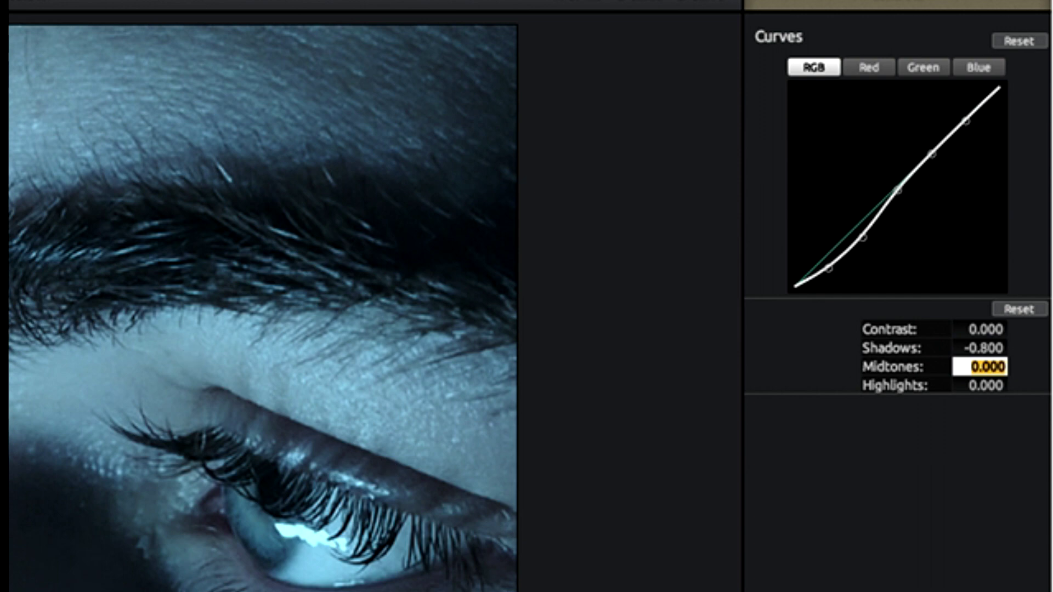
type("-0")
type(".31")
key("Return")
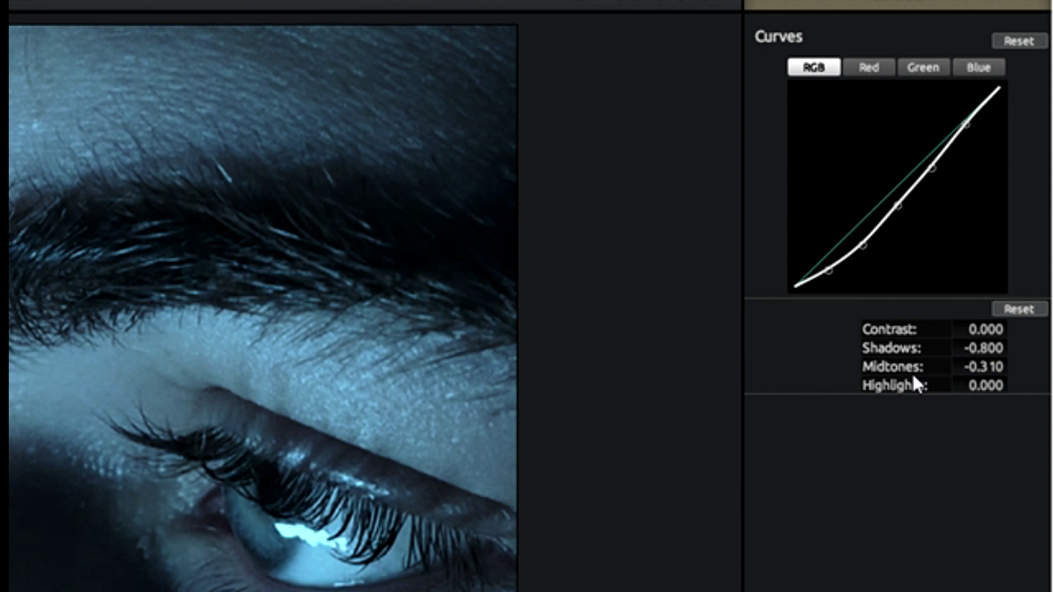
left_click(993, 385)
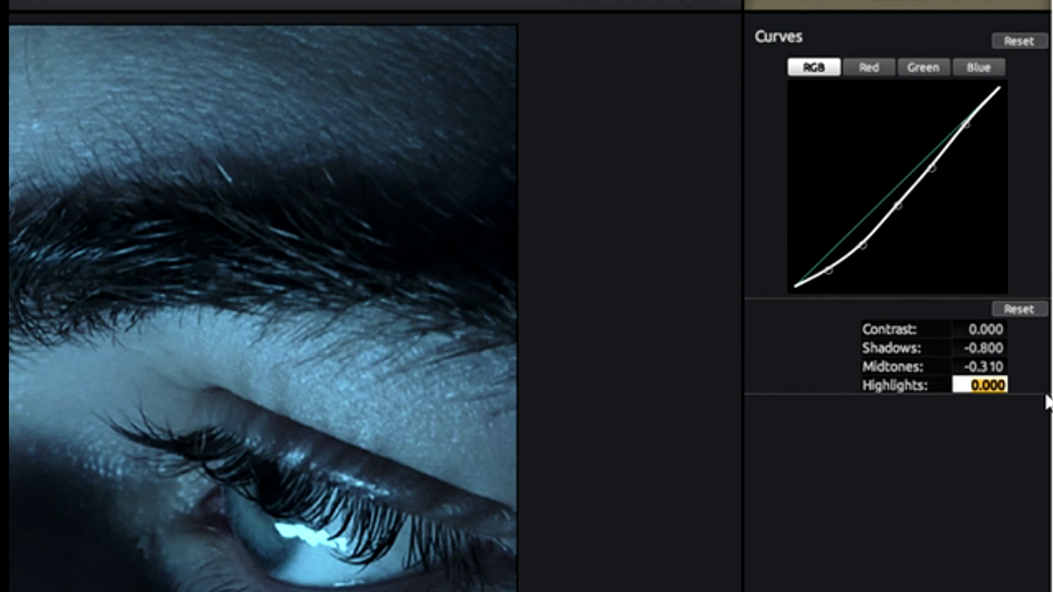
type("1.17")
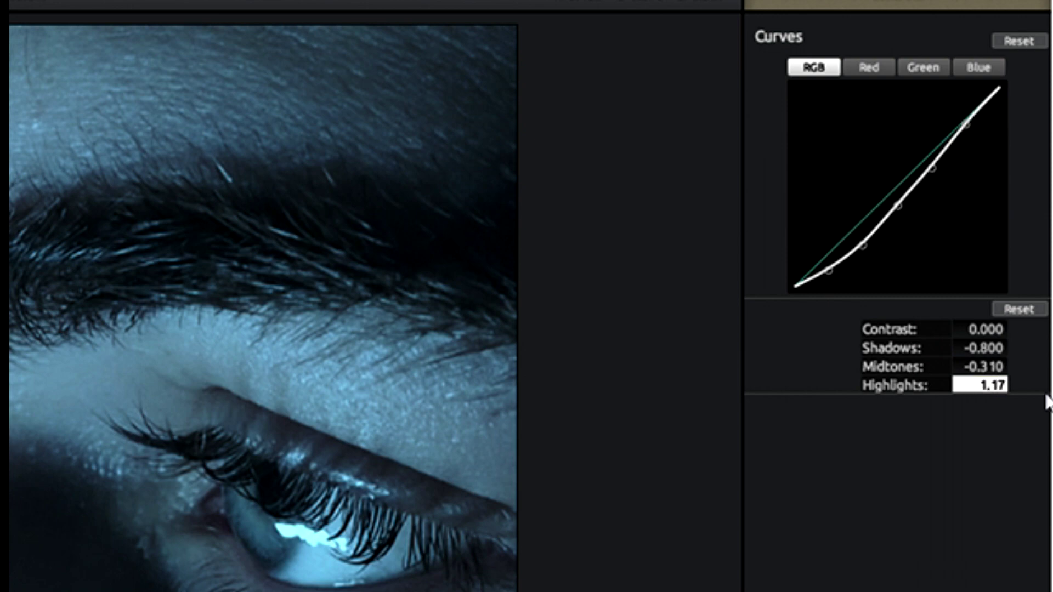
key("Return")
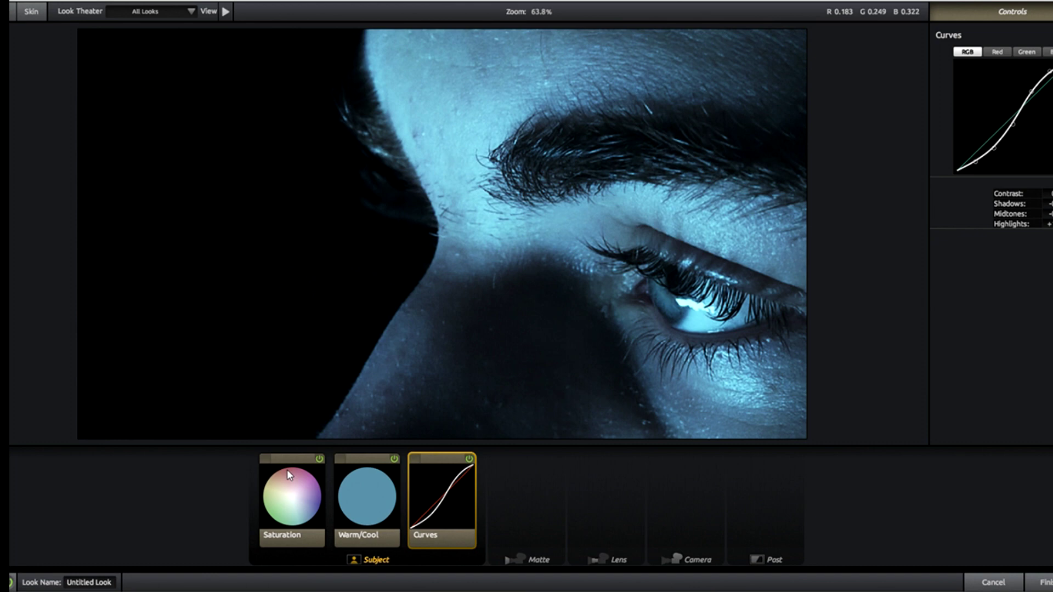
left_click(532, 520)
- Place an Exposure tool in the Matte stage at -1.40 stops
mouse_move(988, 288)
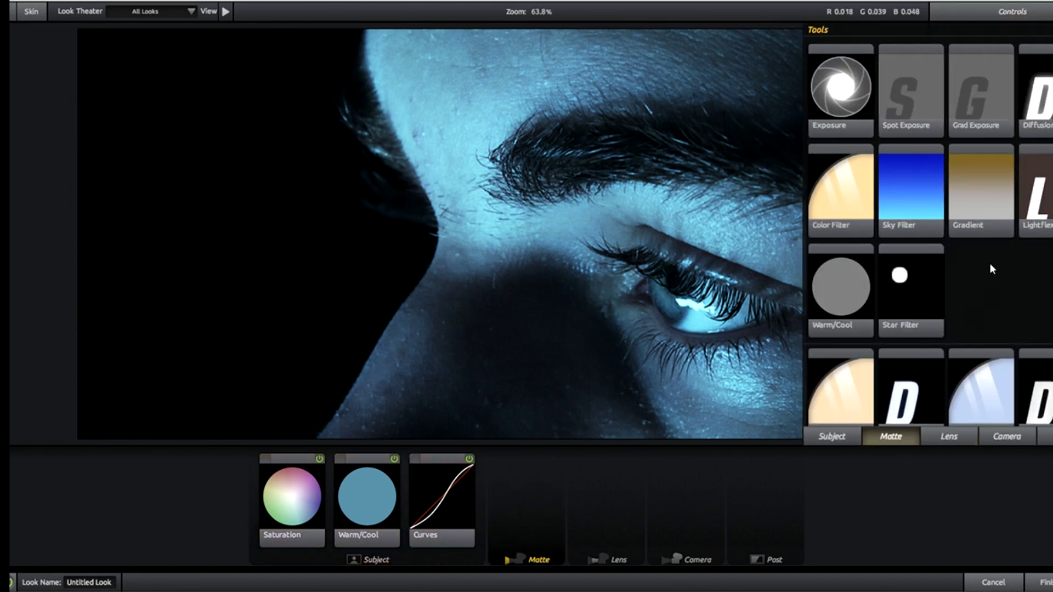
left_click_drag(838, 94, 515, 521)
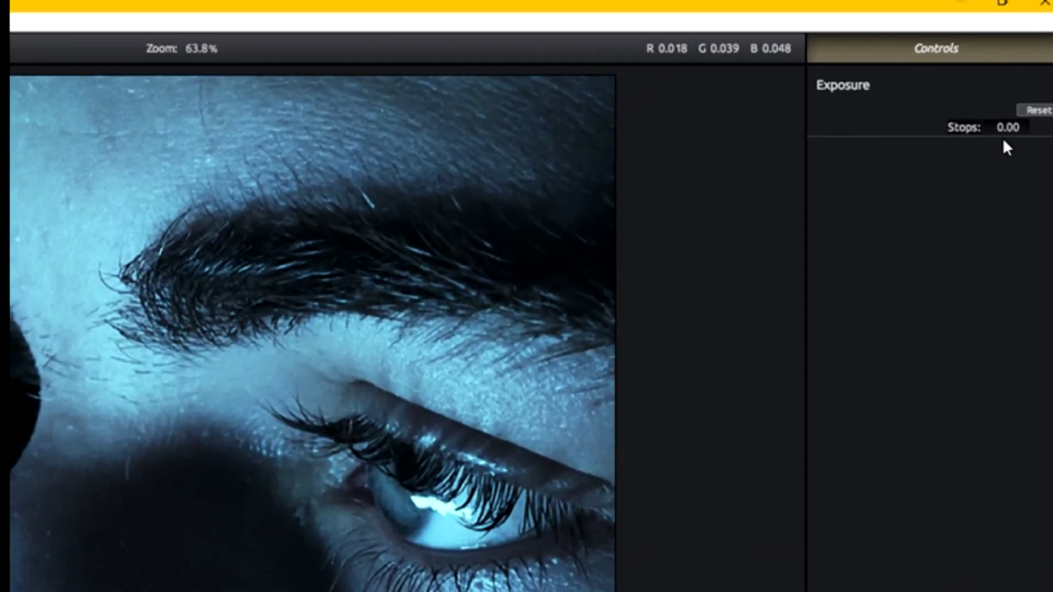
left_click(1050, 63)
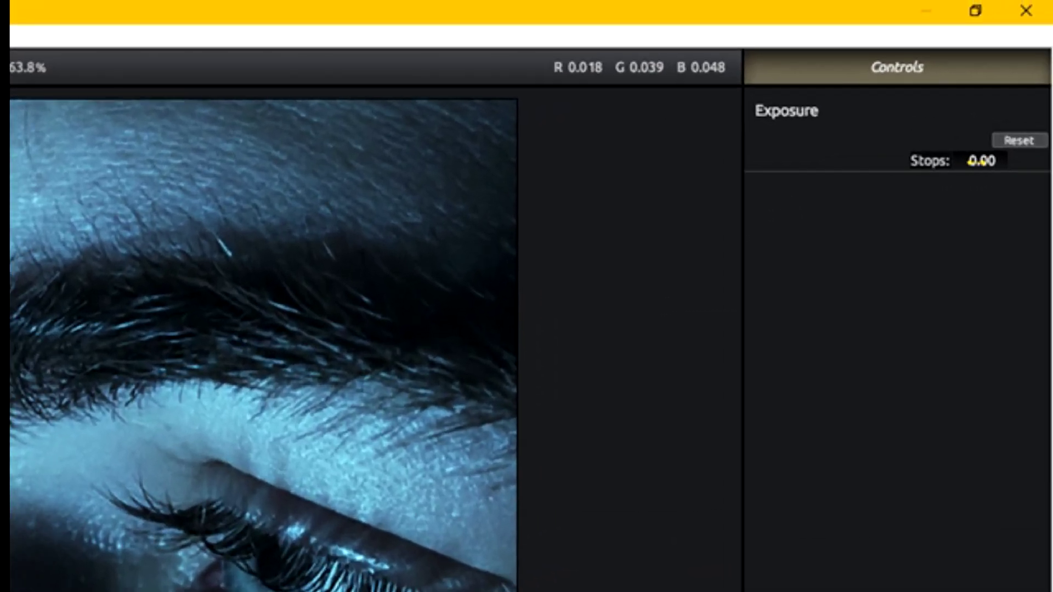
left_click_drag(978, 164, 1049, 186)
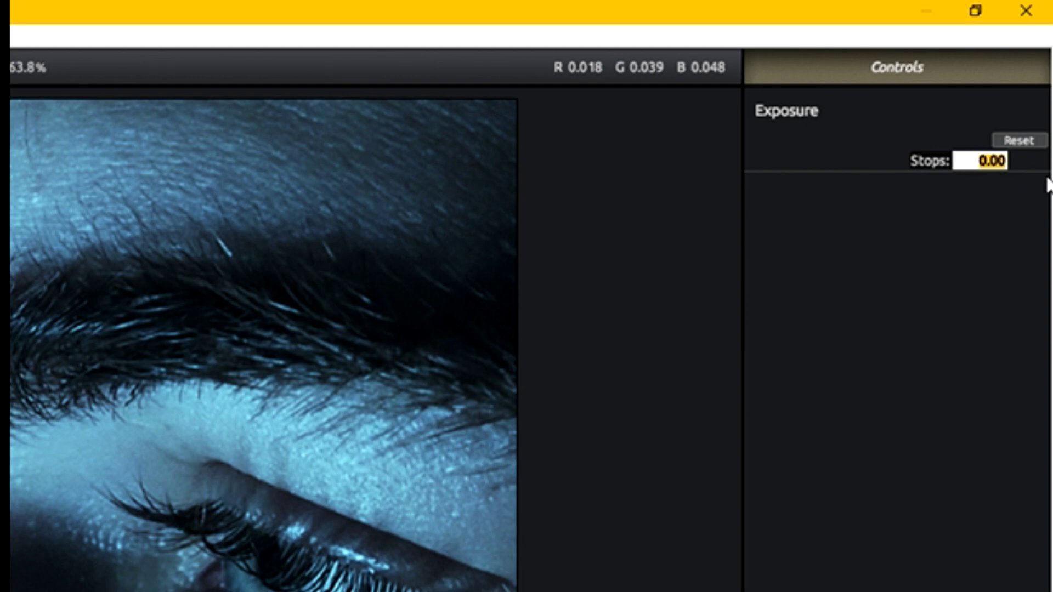
type("-1.4")
key("Return")
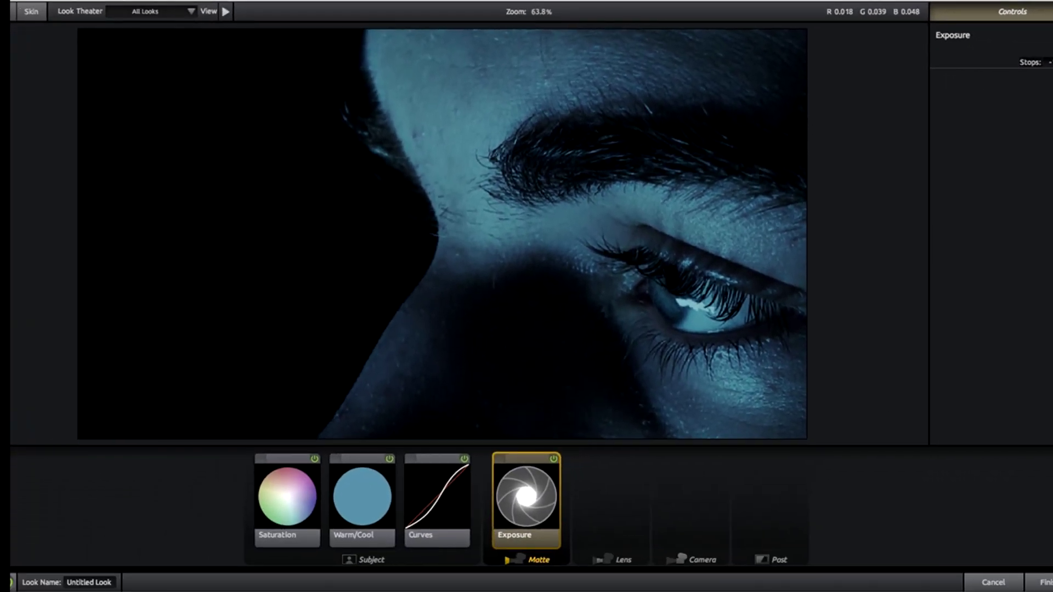
left_click(766, 522)
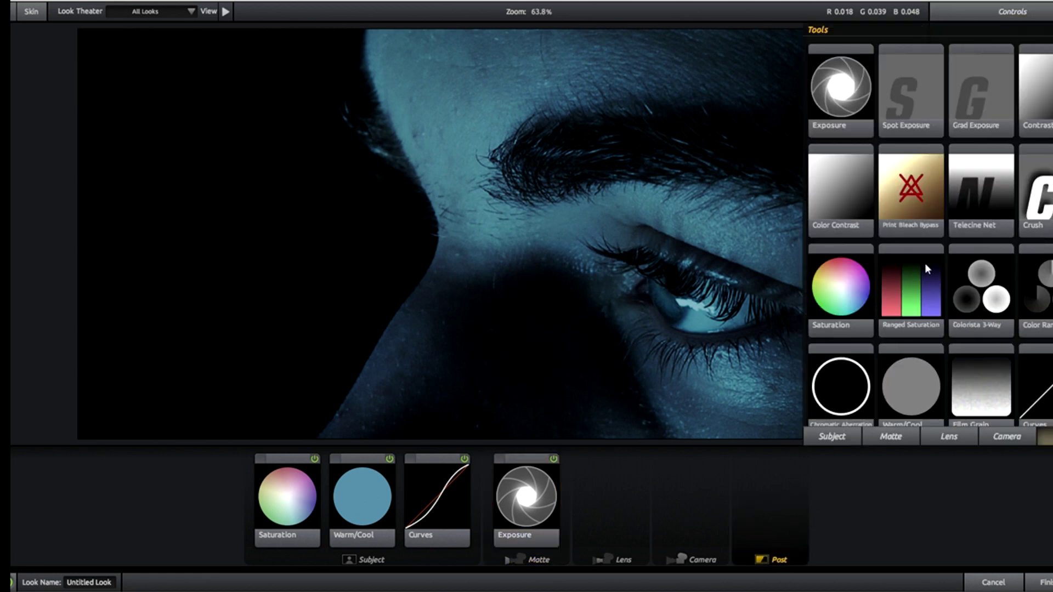
- Add a Saturation tool to the Post stage at 54.0%
left_click_drag(839, 284, 850, 492)
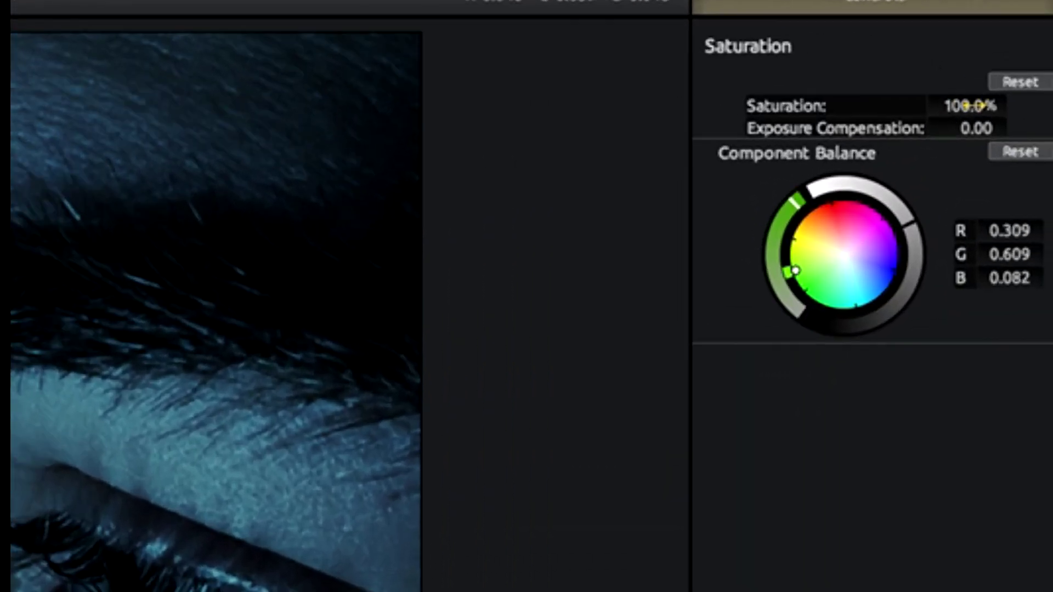
left_click(1051, 61)
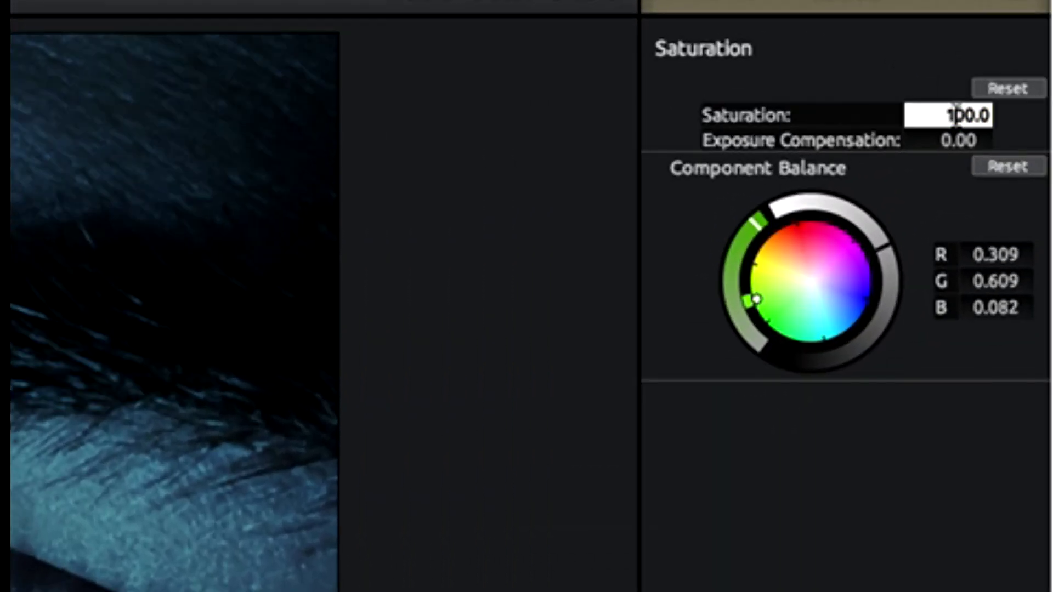
double_click(955, 114)
type("54")
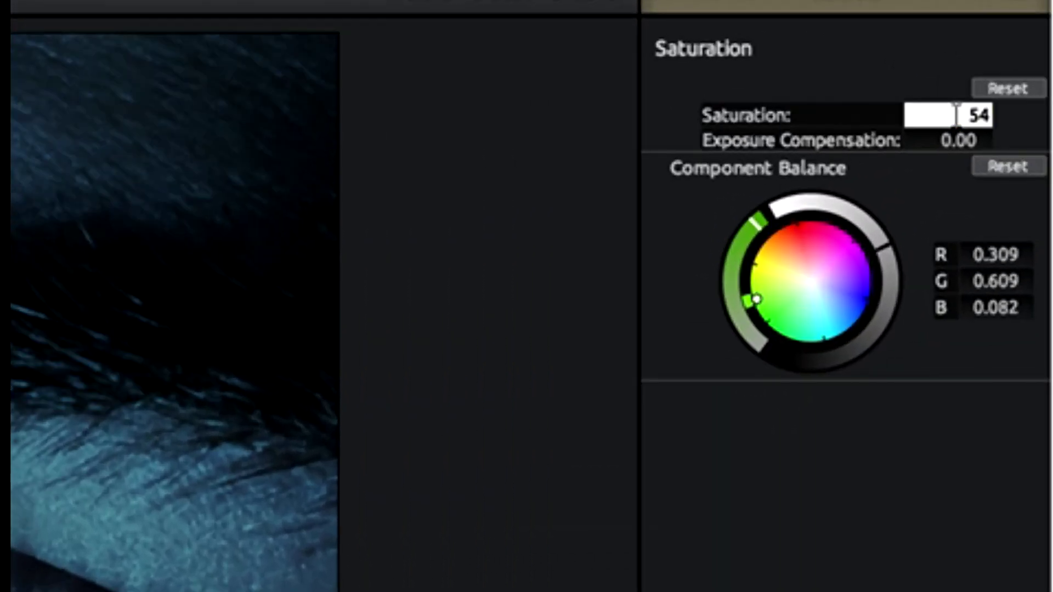
key("Return")
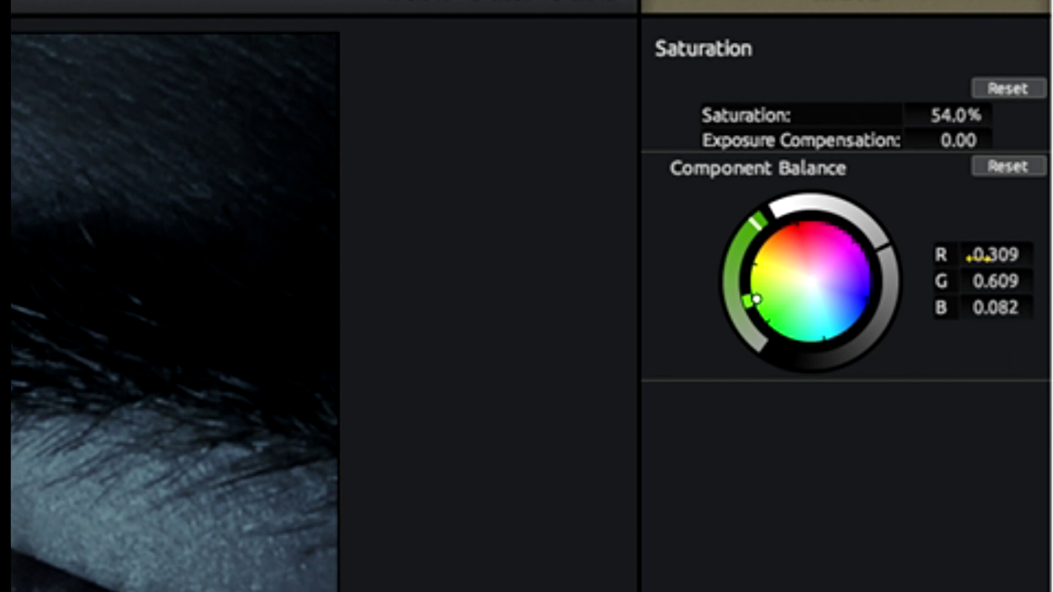
- Set Post saturation balance to R 0.507, G 0.619, B 0.000, then return to VEGAS Pro
left_click(995, 255)
left_click_drag(995, 255, 1036, 273)
type(".507")
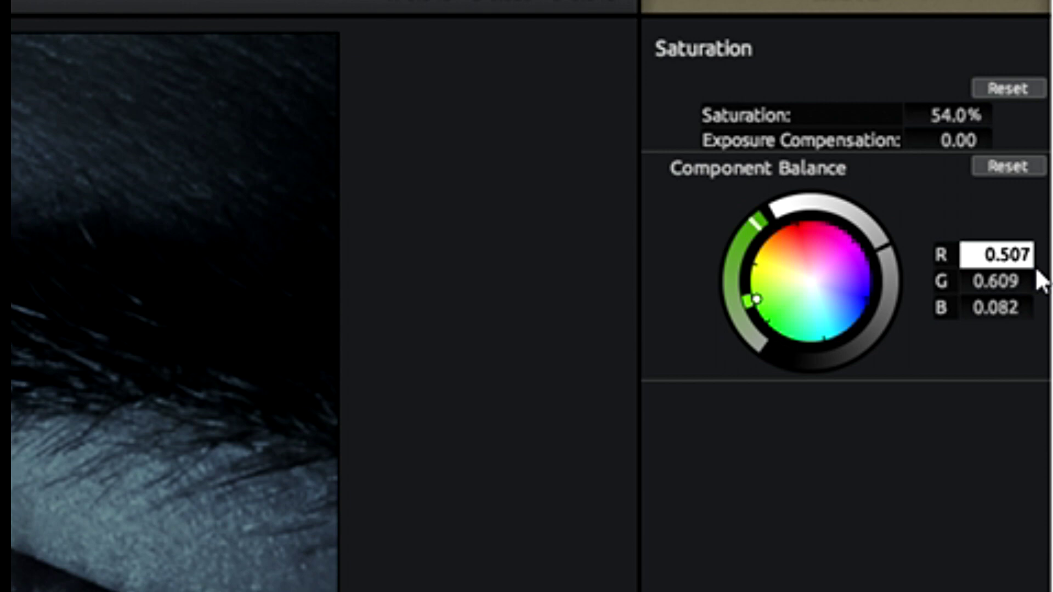
key("Return")
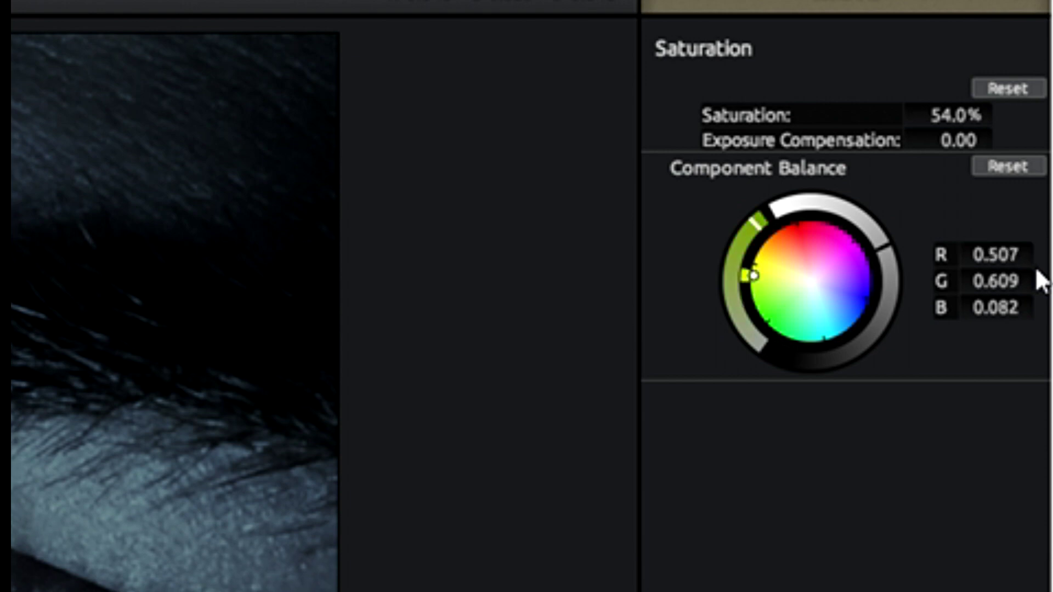
left_click(1006, 313)
left_click_drag(1020, 281, 1036, 278)
left_click(996, 281)
left_click(1011, 310)
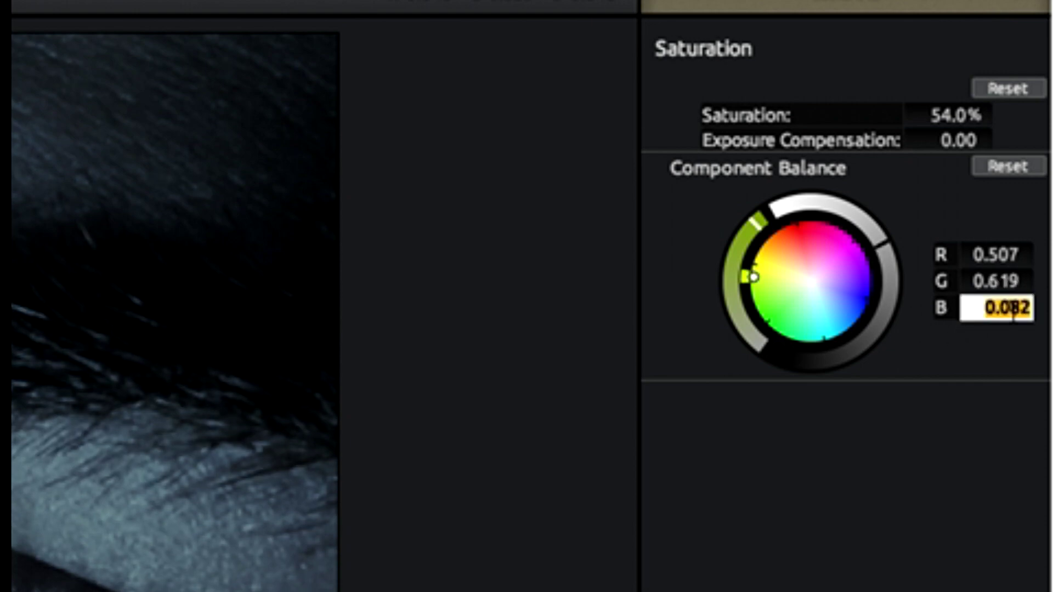
type("0")
key("Return")
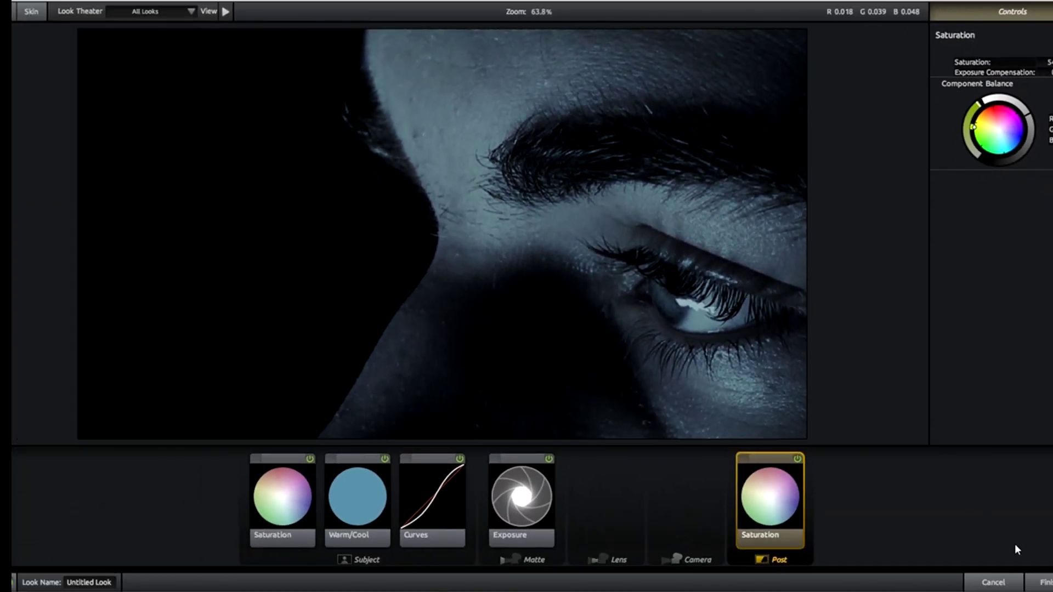
left_click(1040, 584)
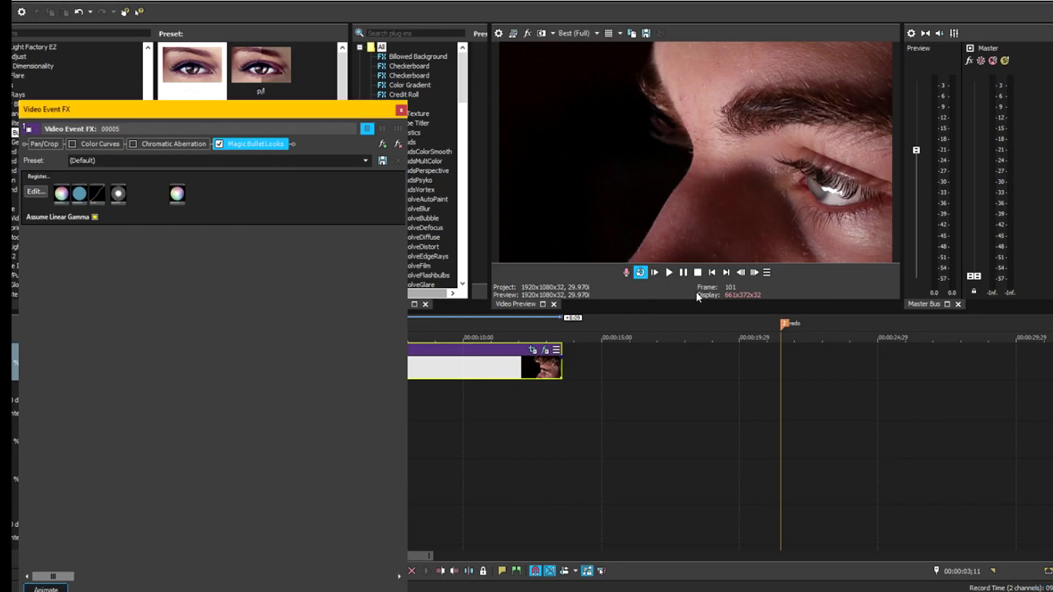